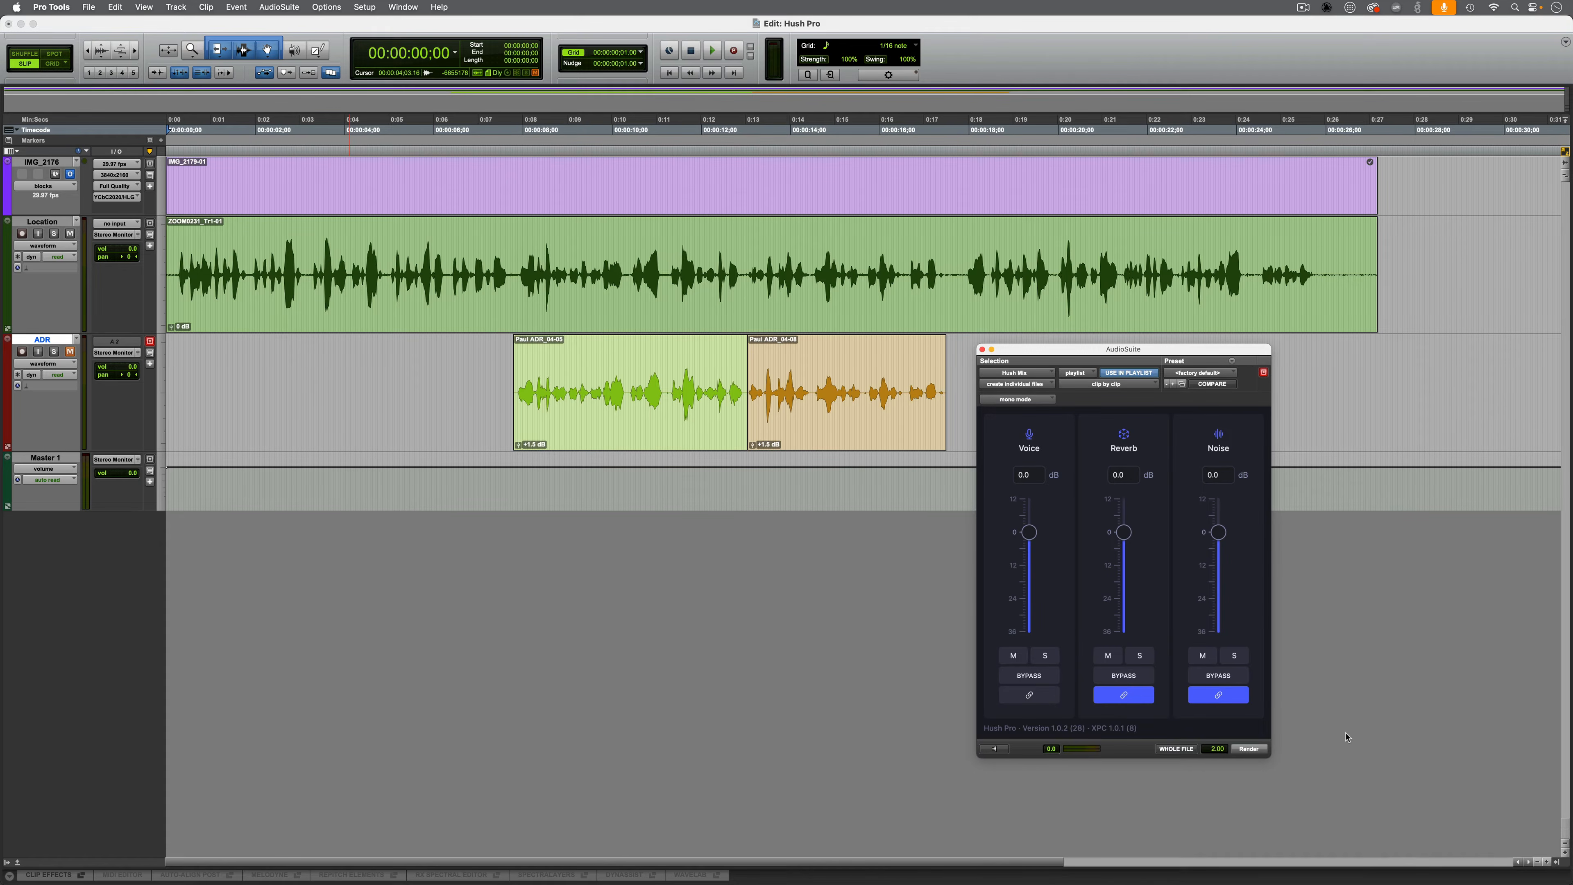
Step: Show the video window and play the session from the start to review the location recording against picture
{"action": "key", "text": "super+9"}
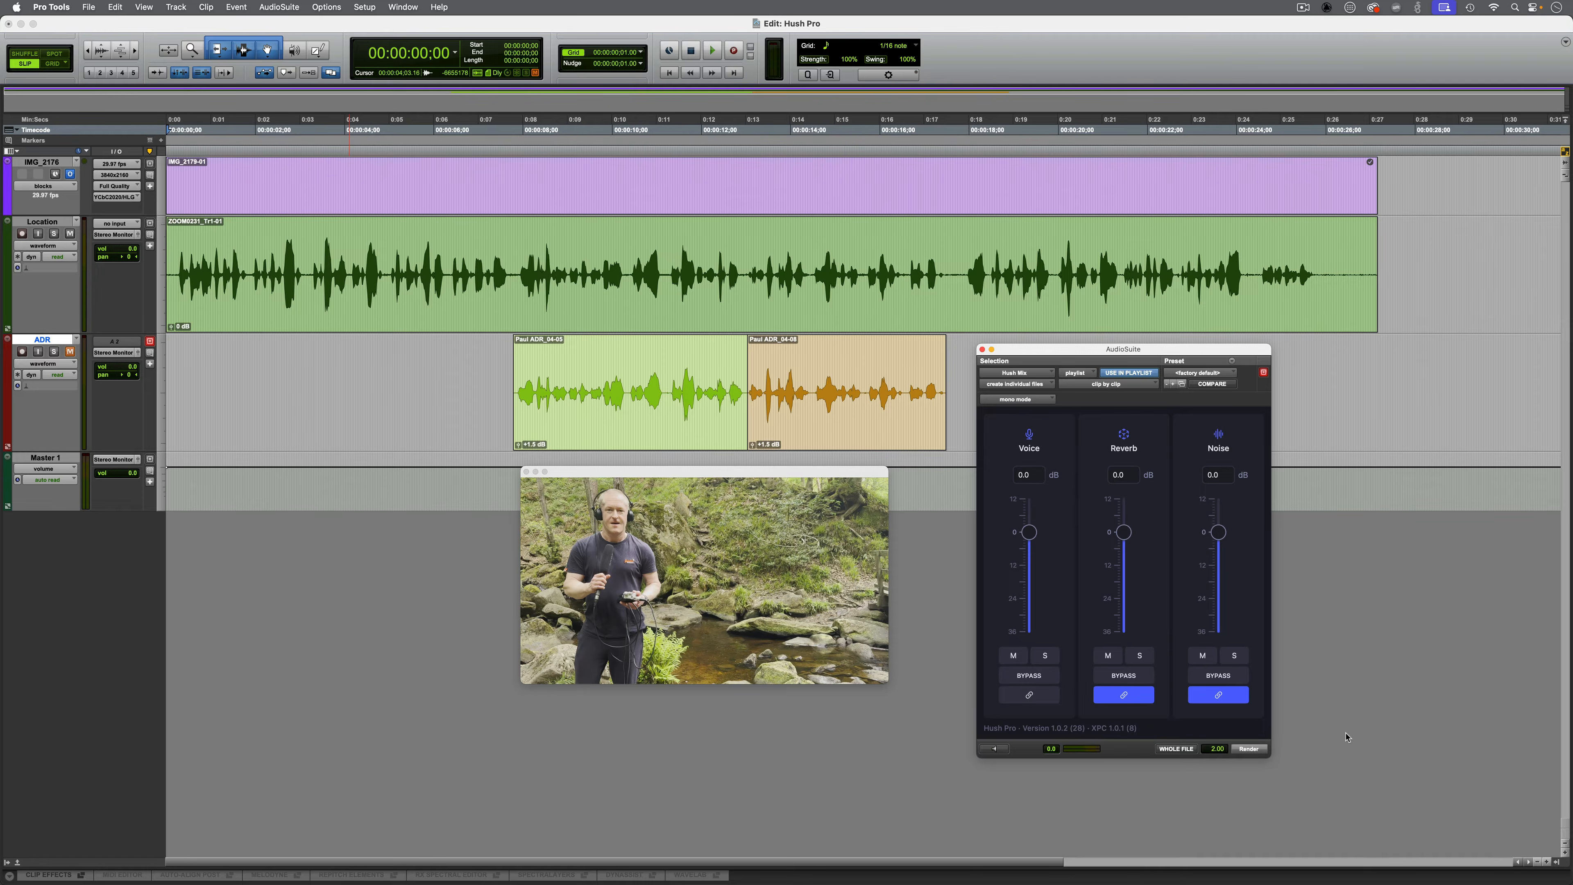
{"action": "key", "text": "space"}
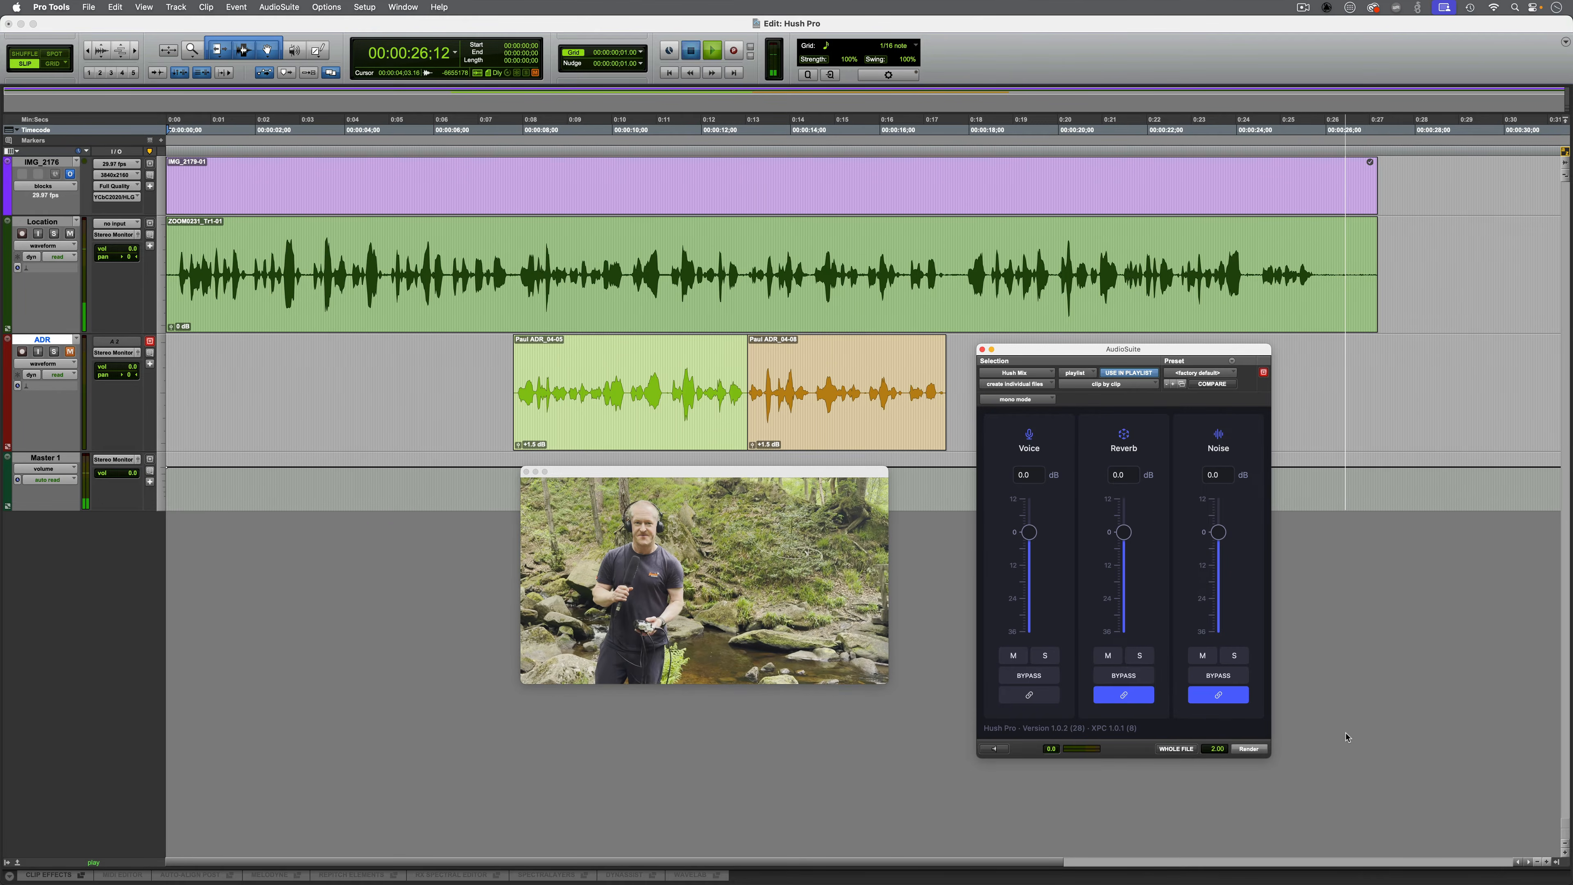
{"action": "key", "text": "space"}
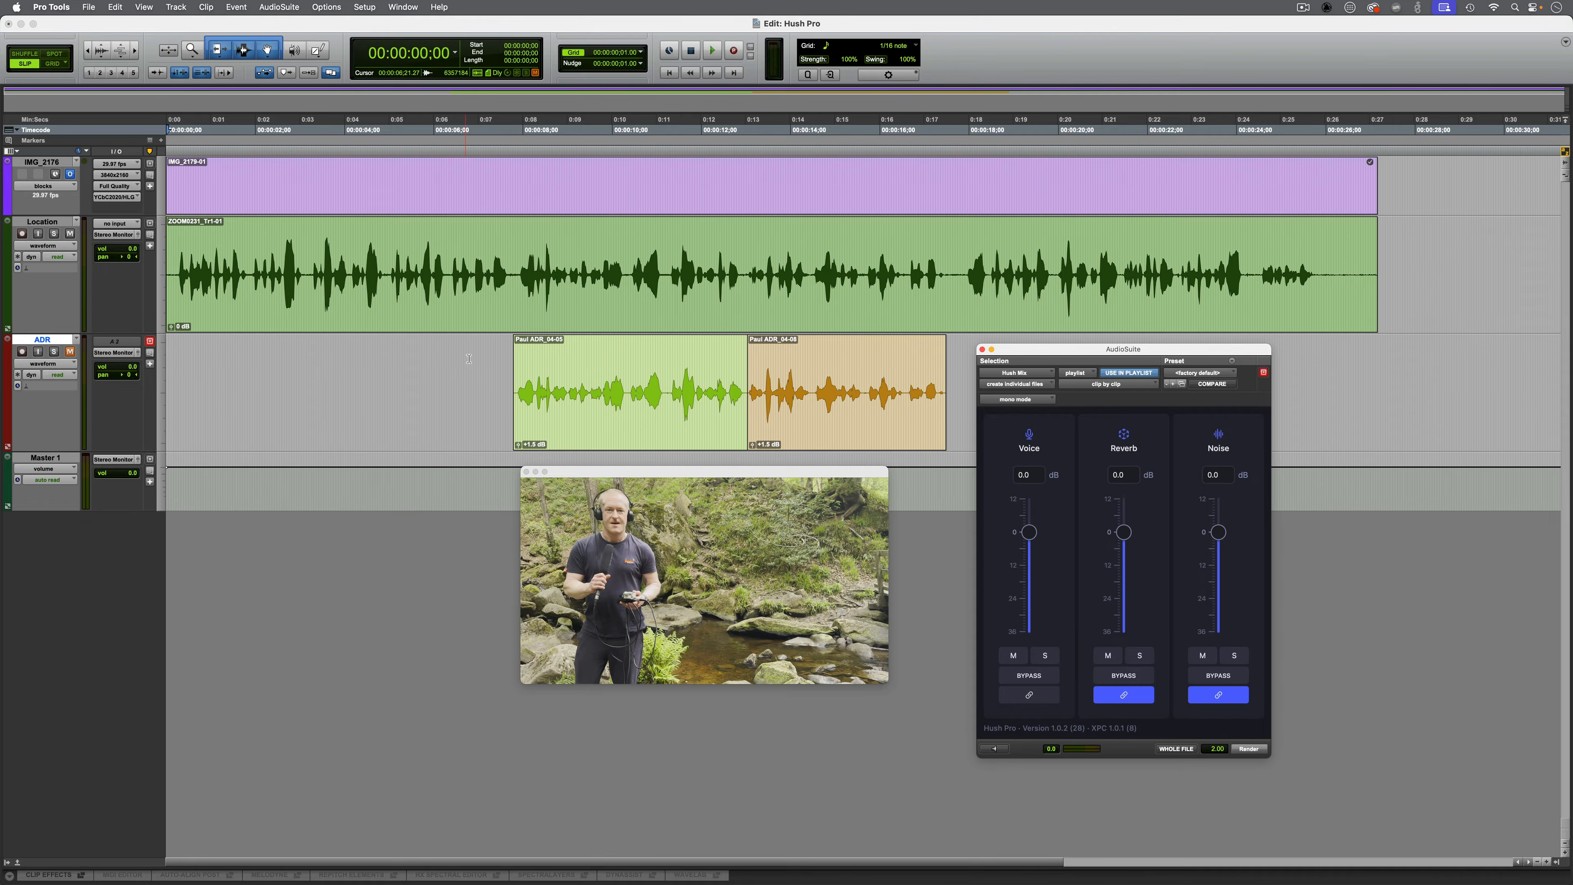
Step: Unmute and solo the ADR track and play it from the start of its first clip
{"action": "left_click", "coordinate": [21, 331]}
{"action": "key", "text": "Tab"}
{"action": "left_click", "coordinate": [70, 351]}
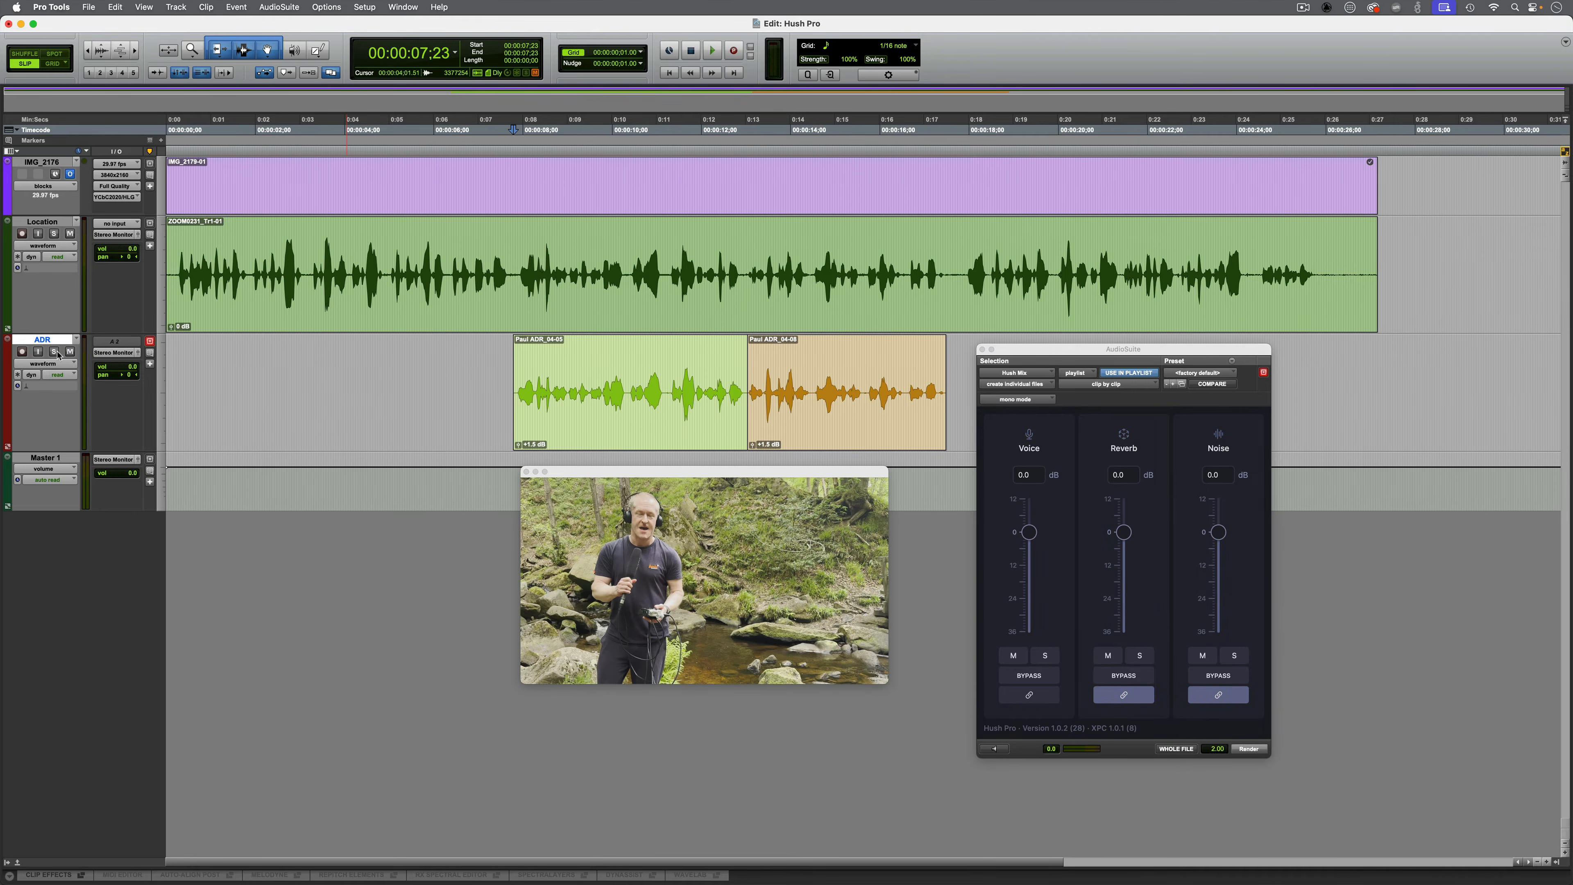
{"action": "left_click", "coordinate": [55, 351]}
{"action": "key", "text": "space"}
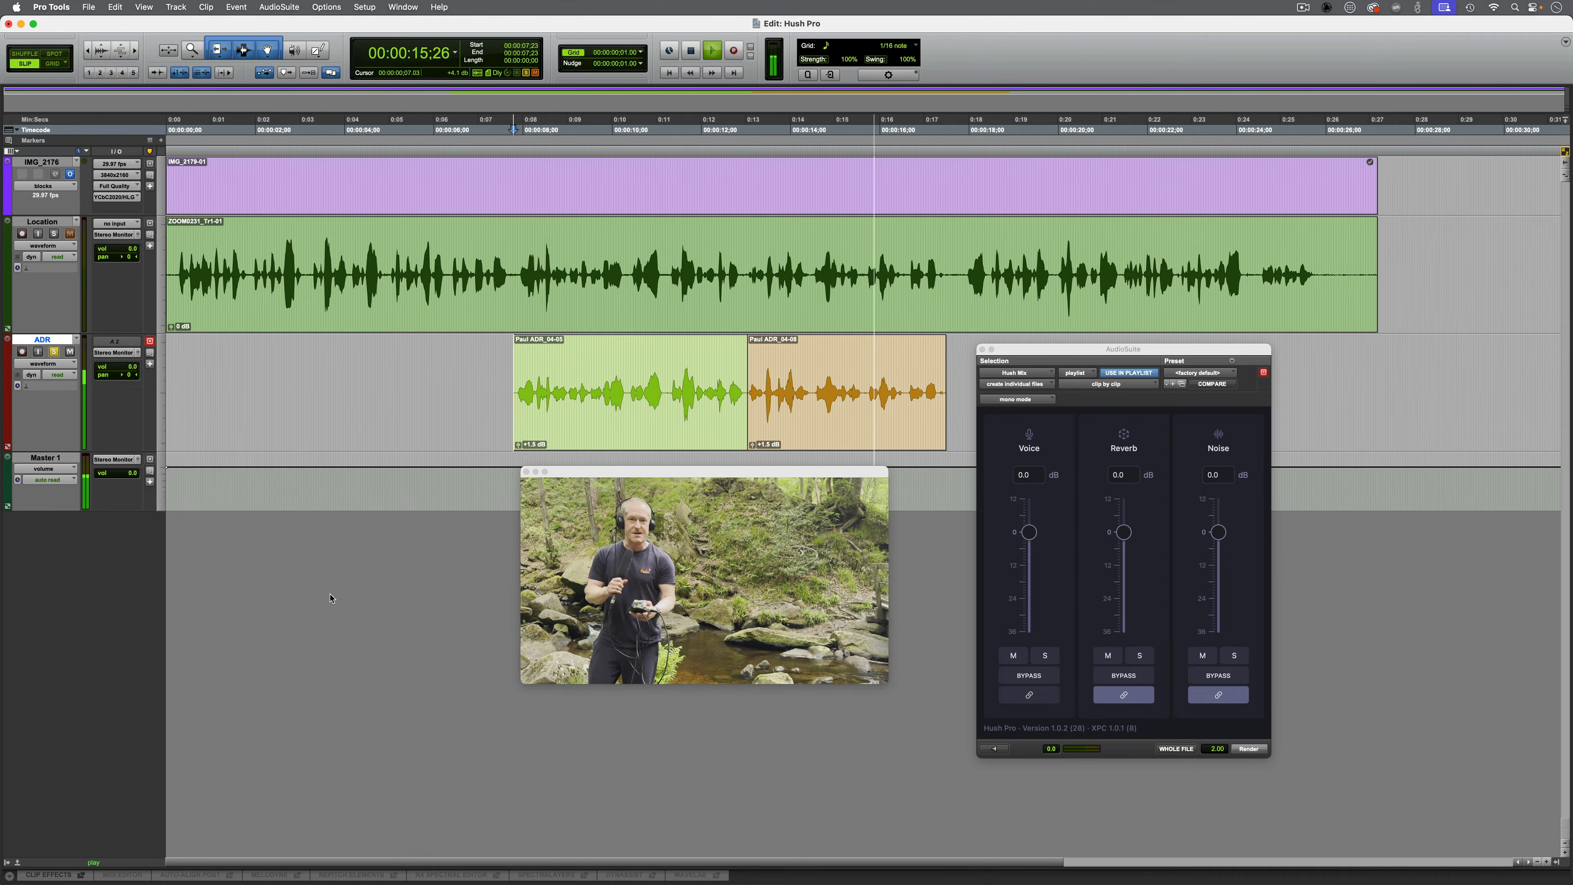
{"action": "key", "text": "space"}
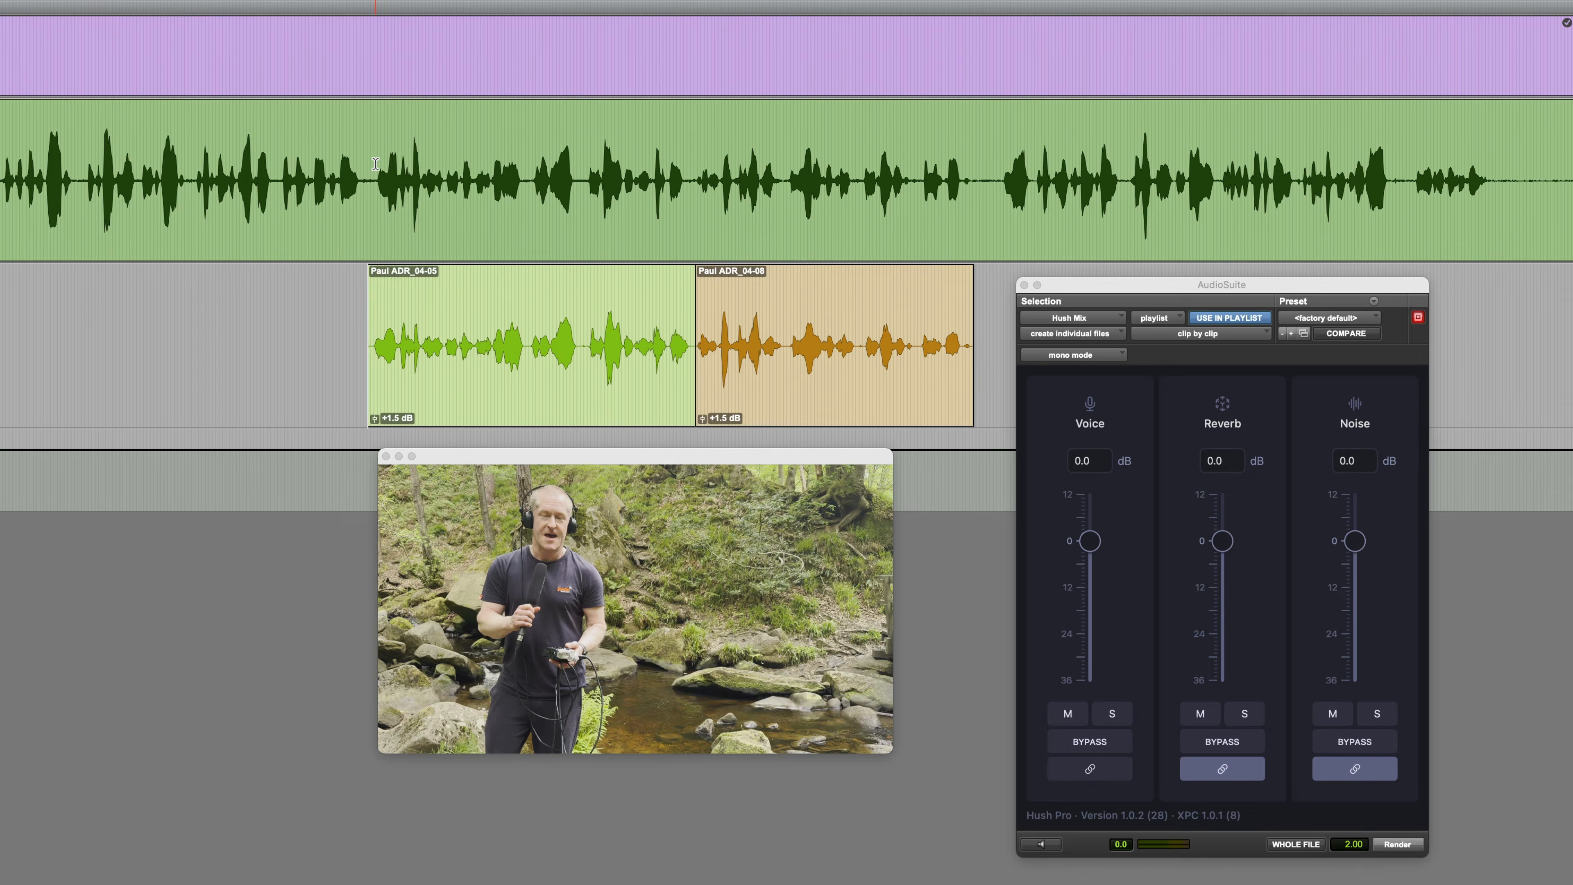
Step: Render the part of the Location clip spanning the ADR clips through Hush Mix with the Voice component muted
{"action": "left_click_drag", "start_coordinate": [375, 163], "coordinate": [971, 215]}
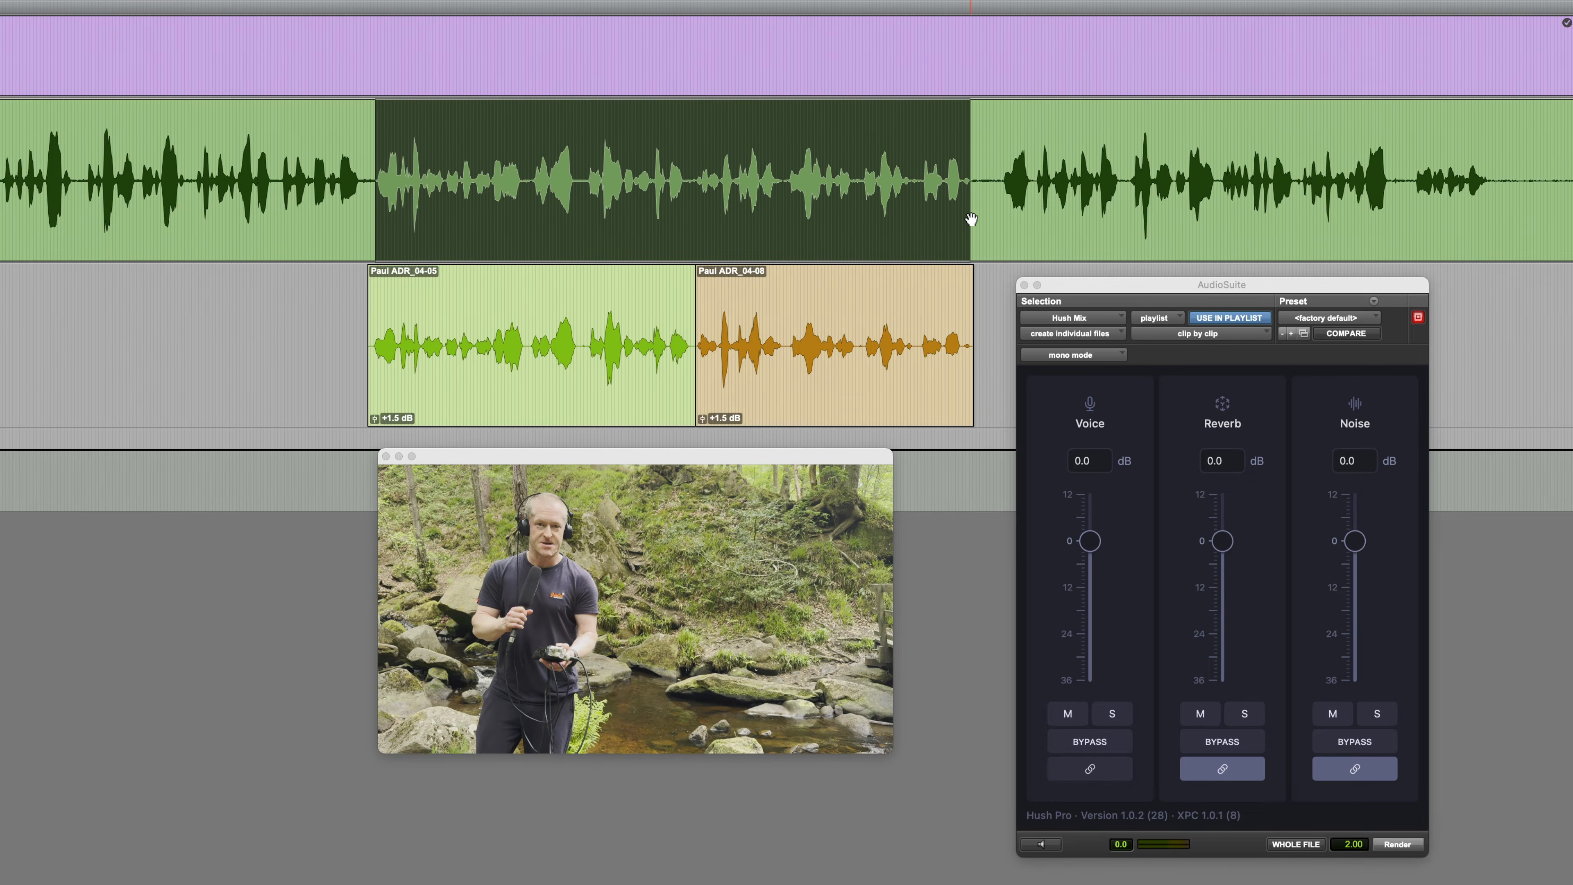
{"action": "left_click", "coordinate": [1251, 287]}
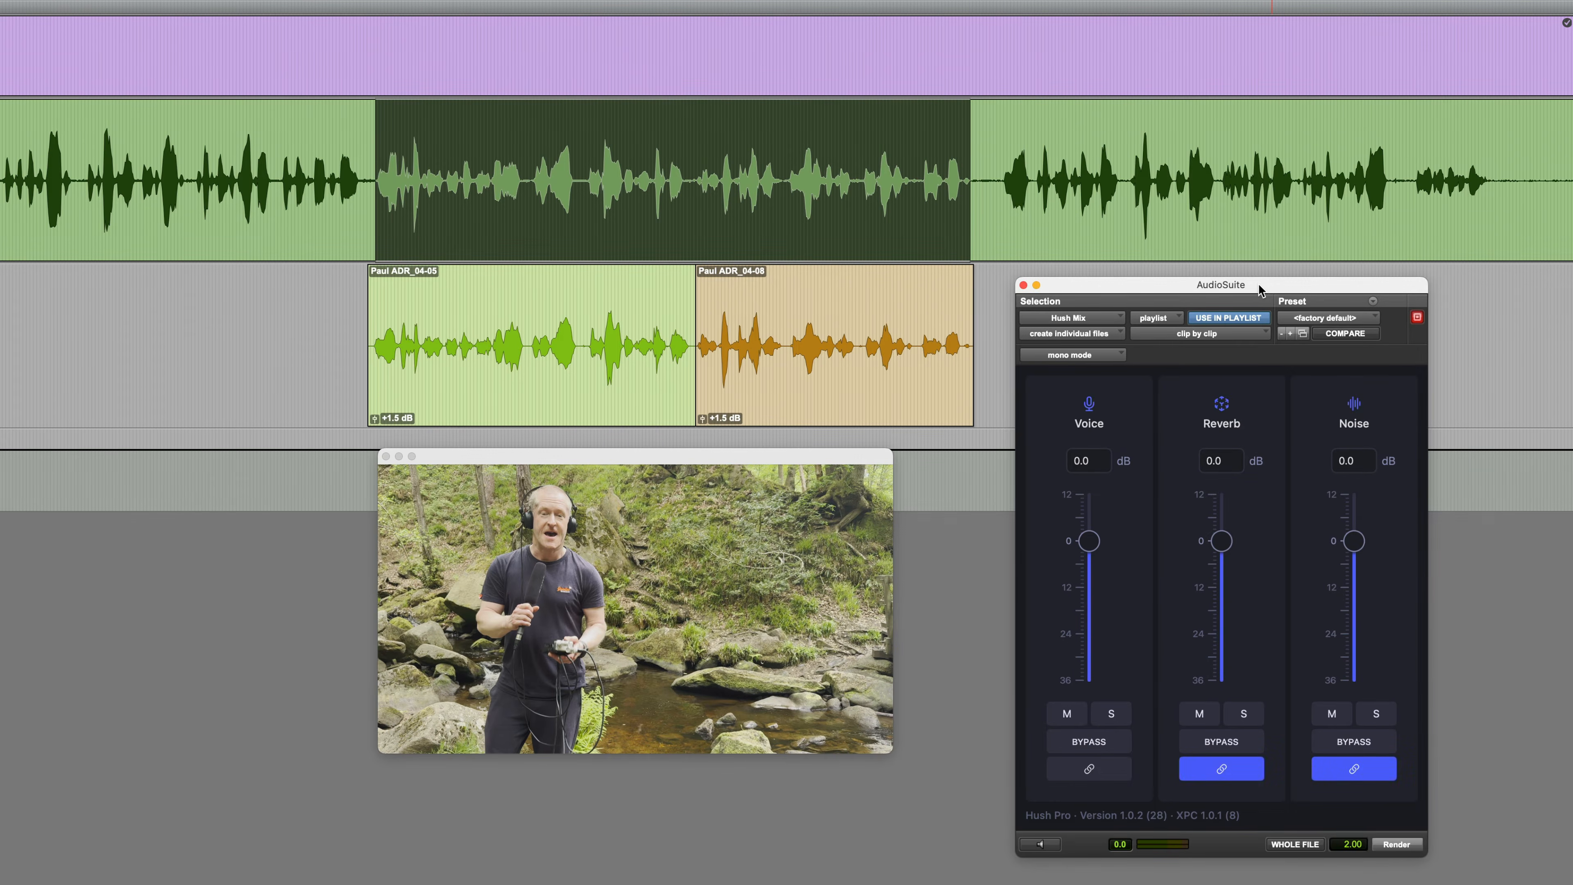
{"action": "left_click", "coordinate": [1070, 716]}
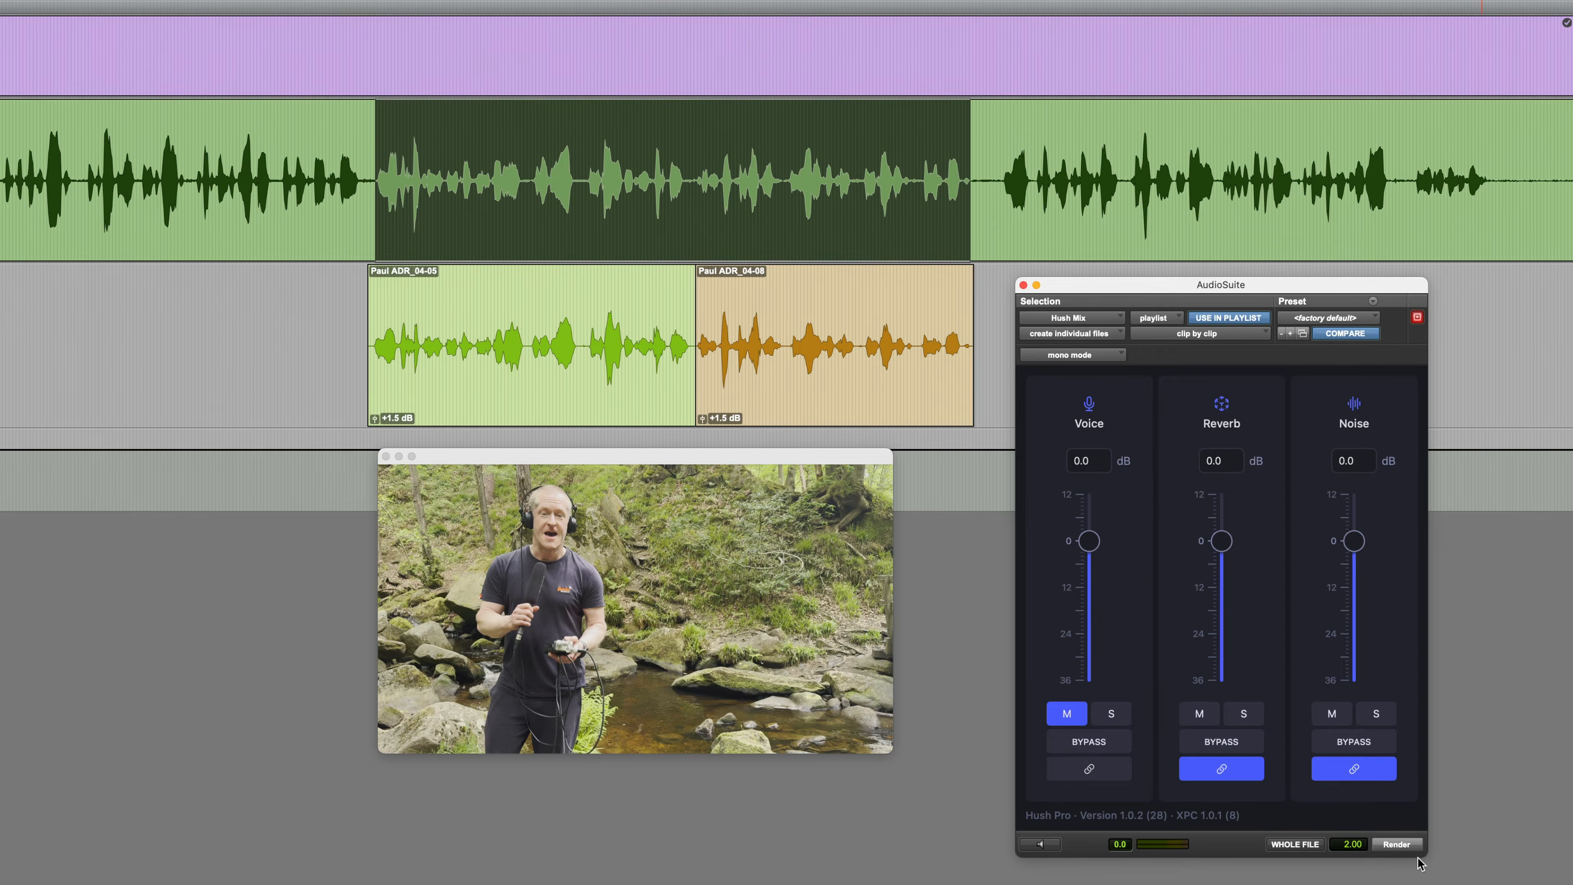
{"action": "left_click", "coordinate": [1402, 850]}
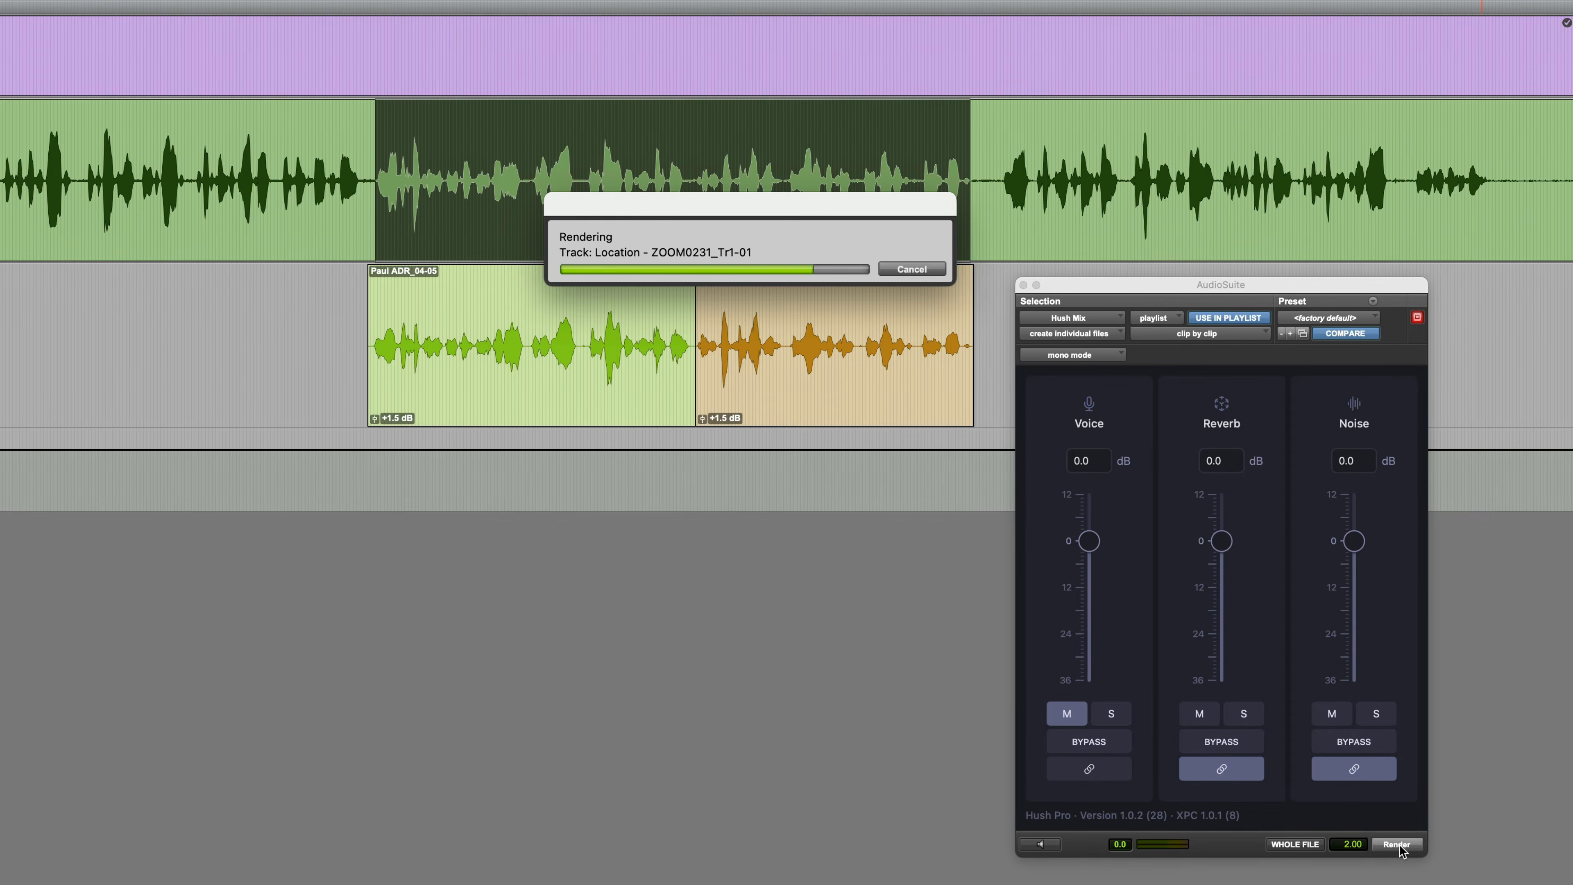
Step: Play the session with the voice-free Location section under the ADR, and undo the Hush Mix render
{"action": "key", "text": "space"}
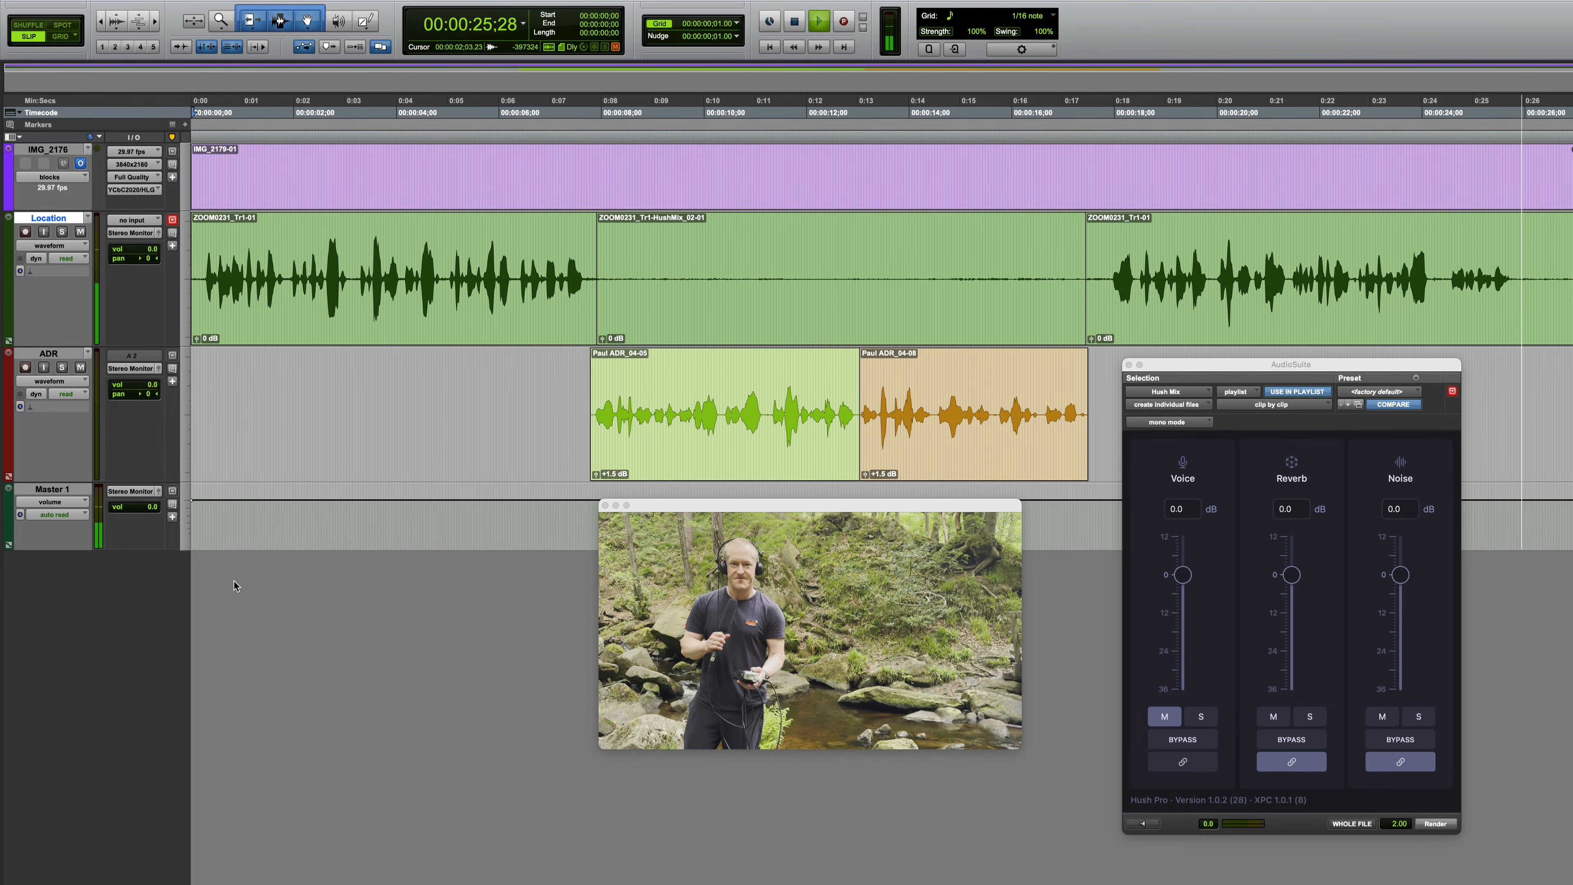
{"action": "key", "text": "space"}
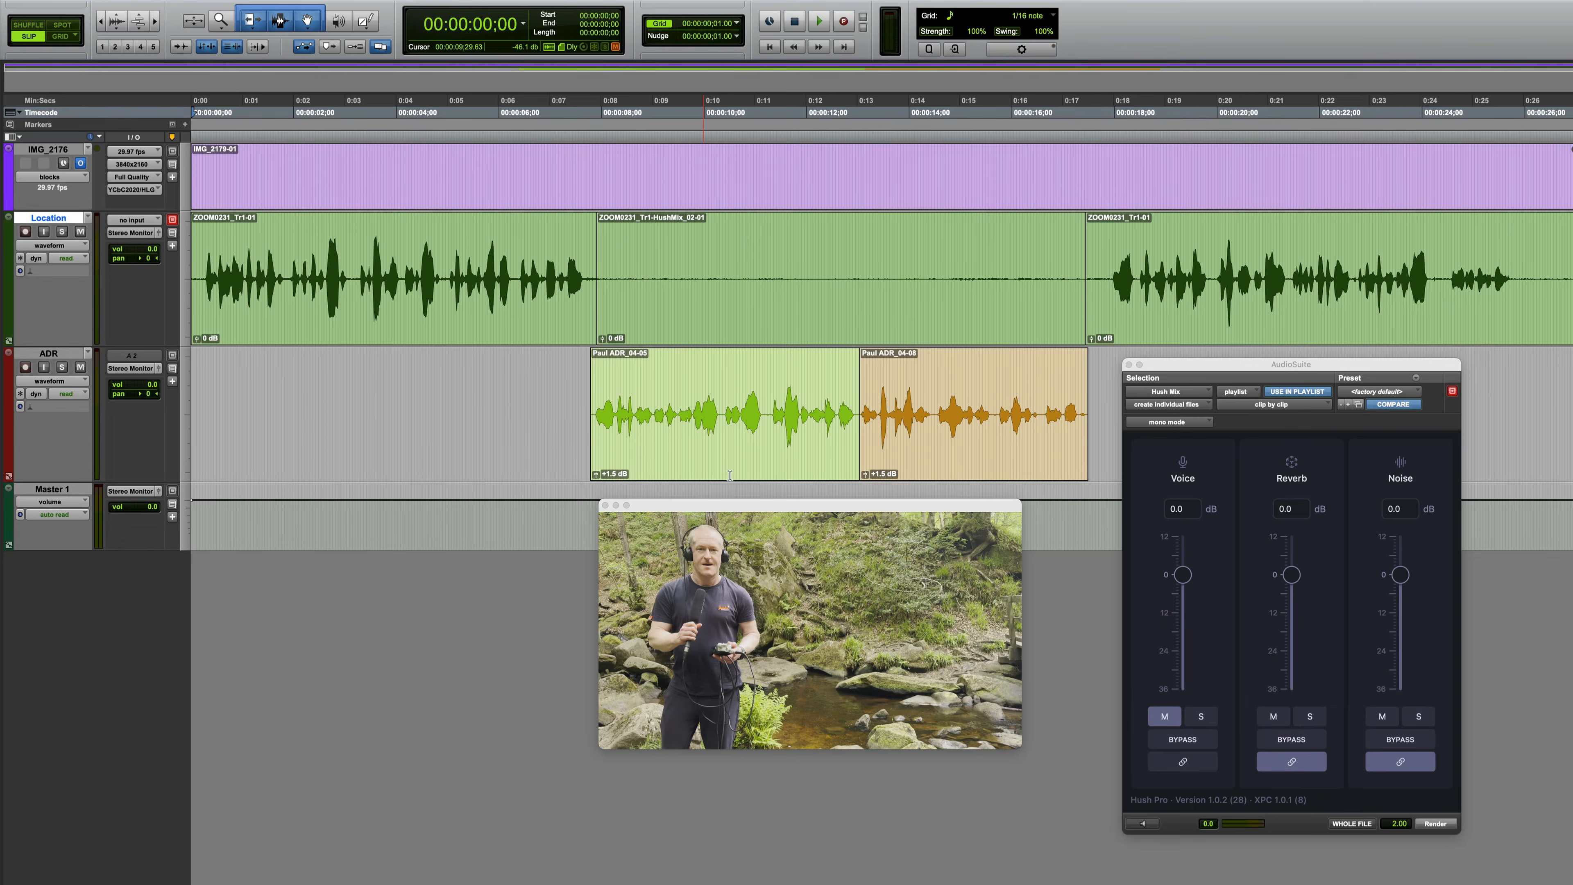
{"action": "key", "text": "super+z"}
Step: Create three mono audio tracks below Location, select the whole Location clip and extend the selection across the new tracks
{"action": "key", "text": "super+shift+n"}
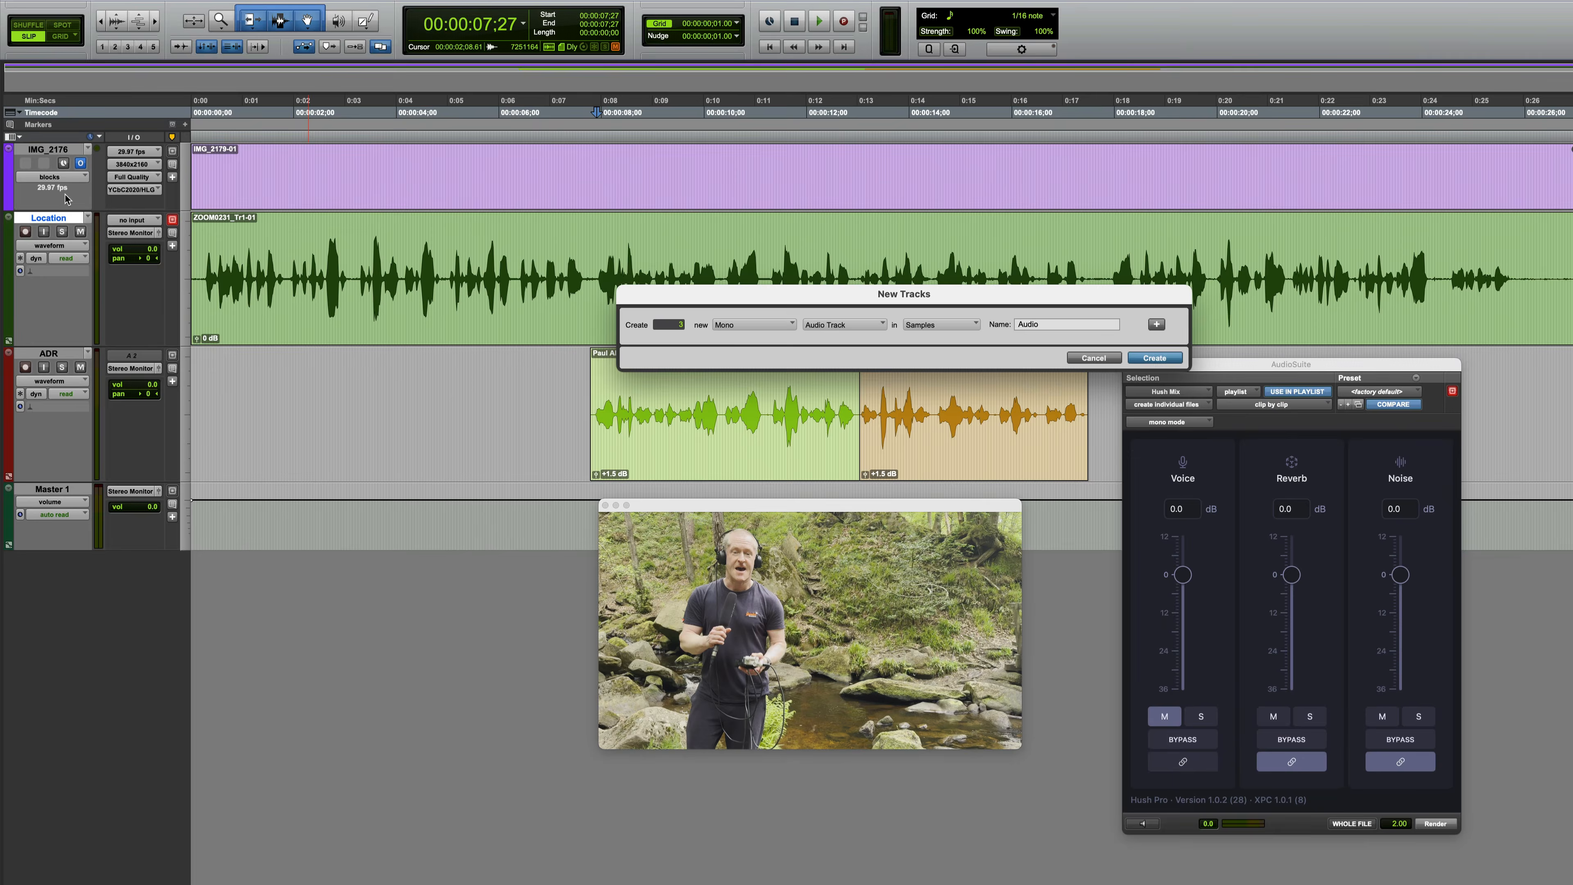
{"action": "key", "text": "Return"}
{"action": "left_click", "coordinate": [707, 340]}
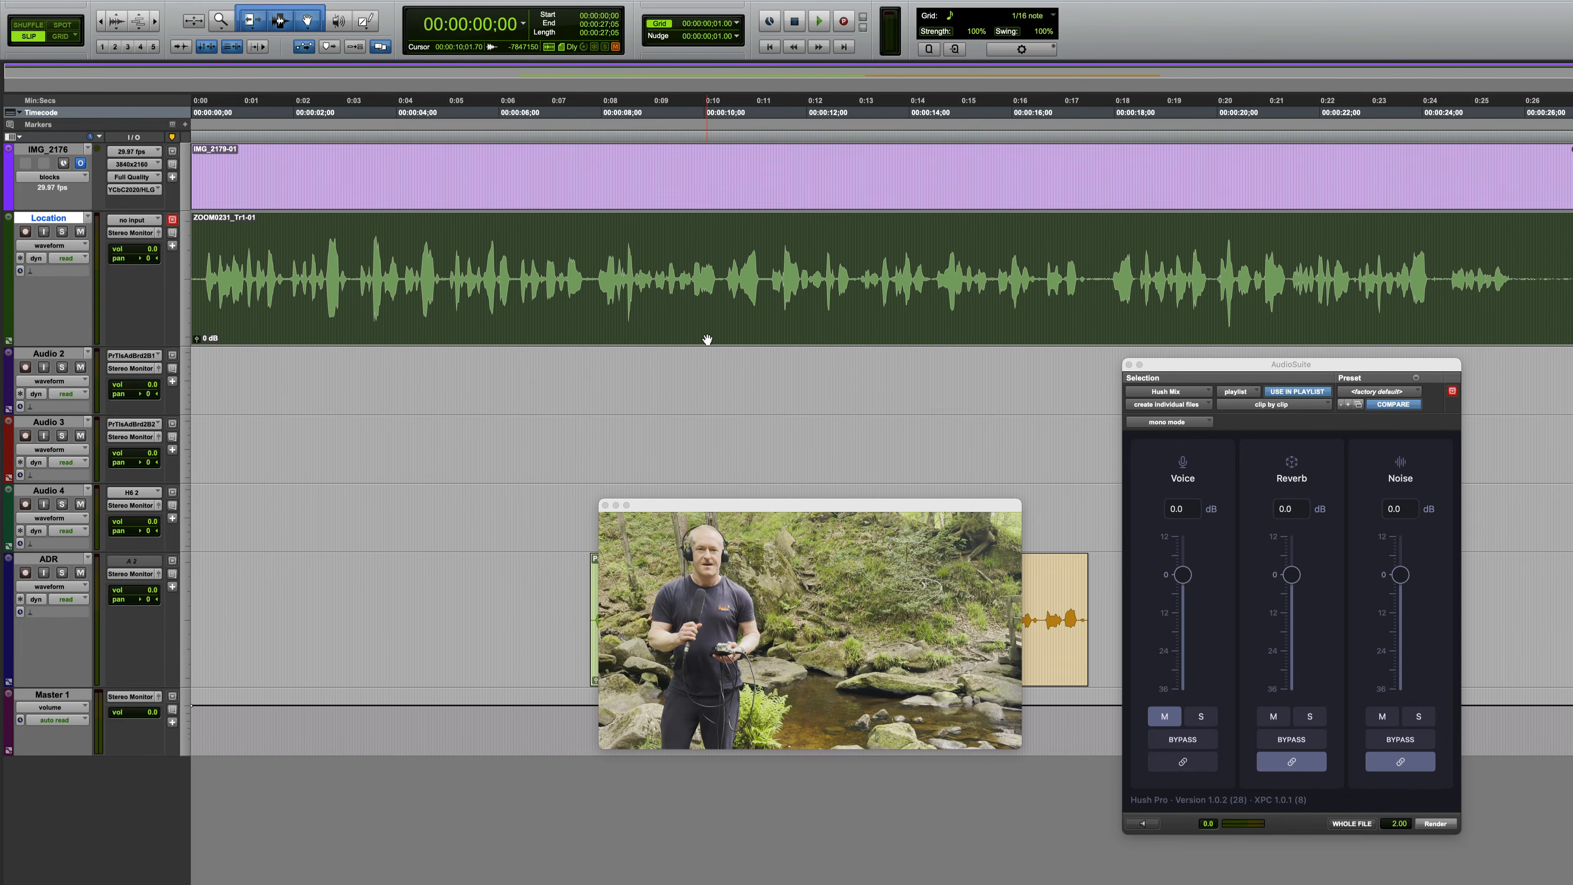
{"action": "key", "text": "shift+semicolon"}
{"action": "key", "text": "shift+semicolon"}
{"action": "key", "text": "shift+semicolon"}
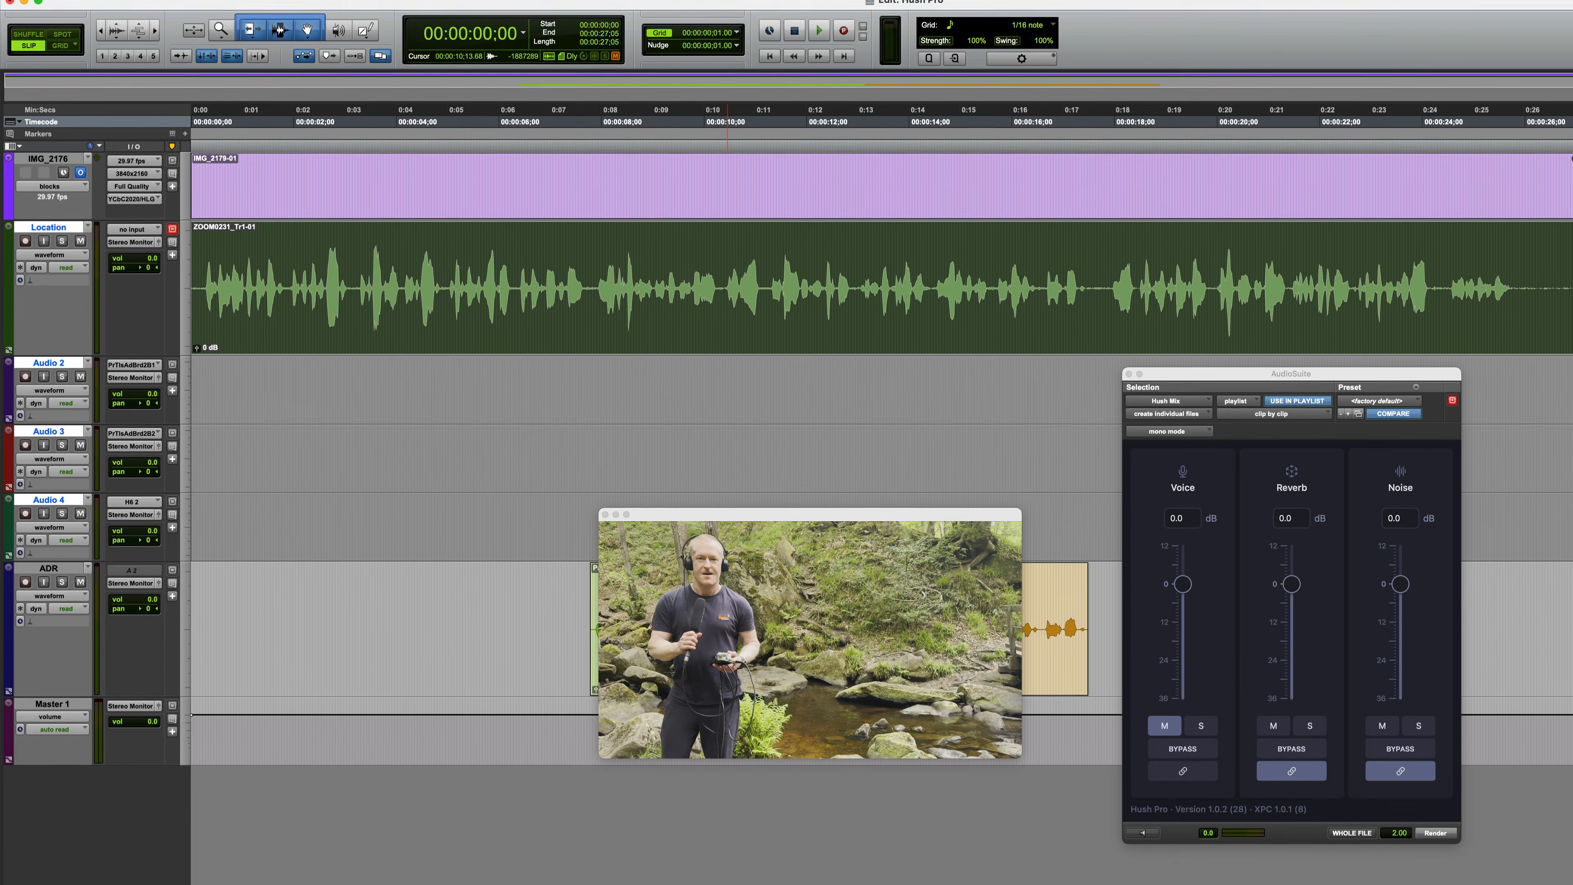
Step: Apply the Hush Split AudioSuite processor to the selection, rendering voice, reverb and noise onto the three new tracks
{"action": "left_click", "coordinate": [321, 8]}
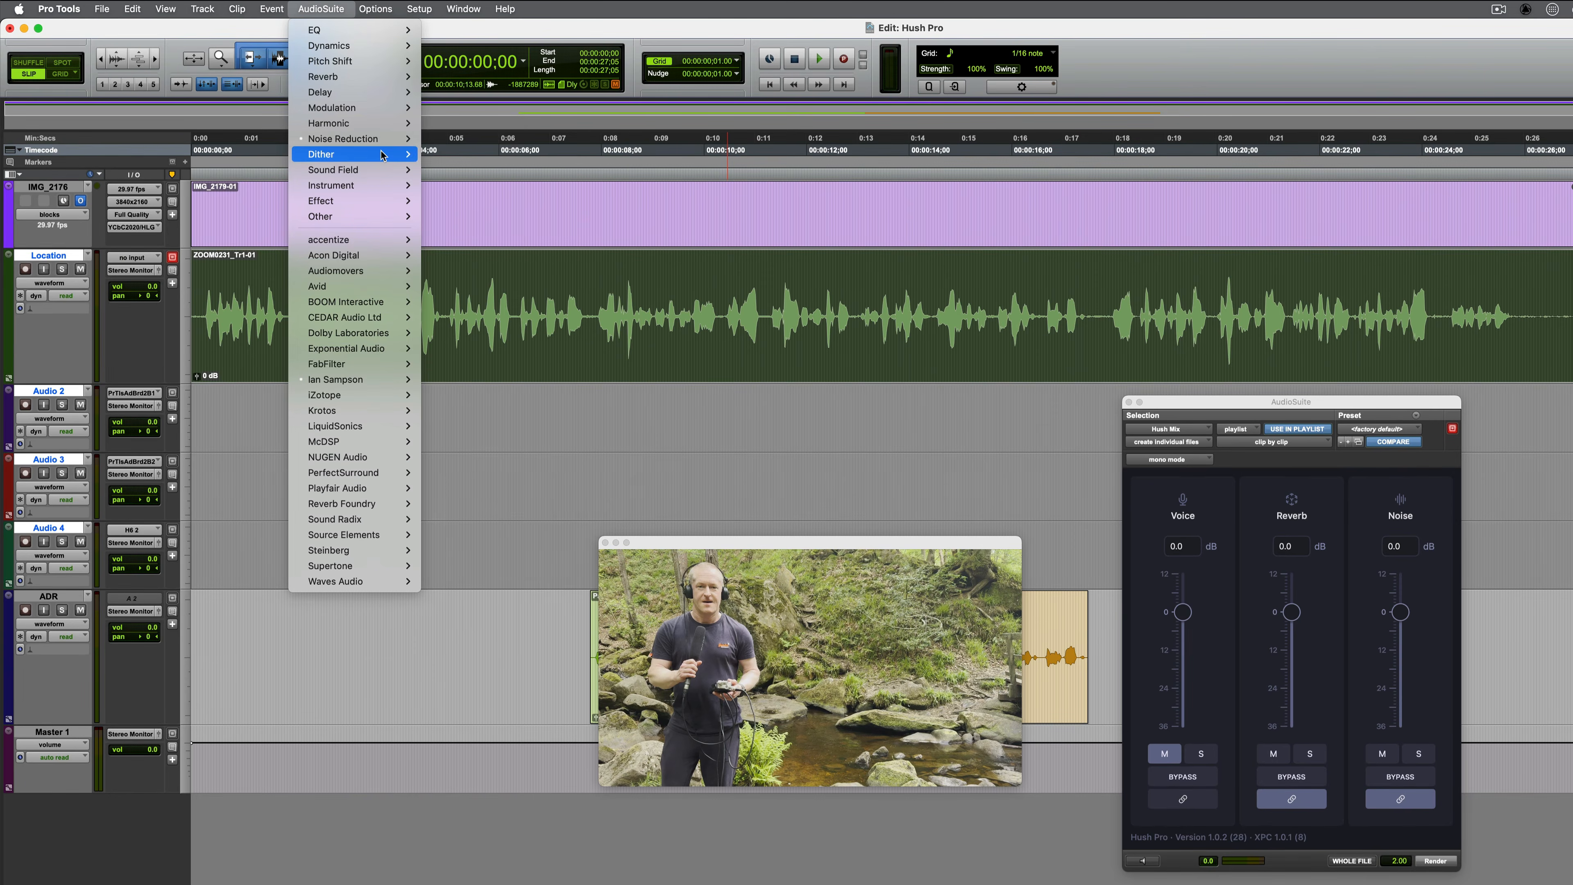
{"action": "mouse_move", "coordinate": [379, 141]}
{"action": "left_click", "coordinate": [511, 591]}
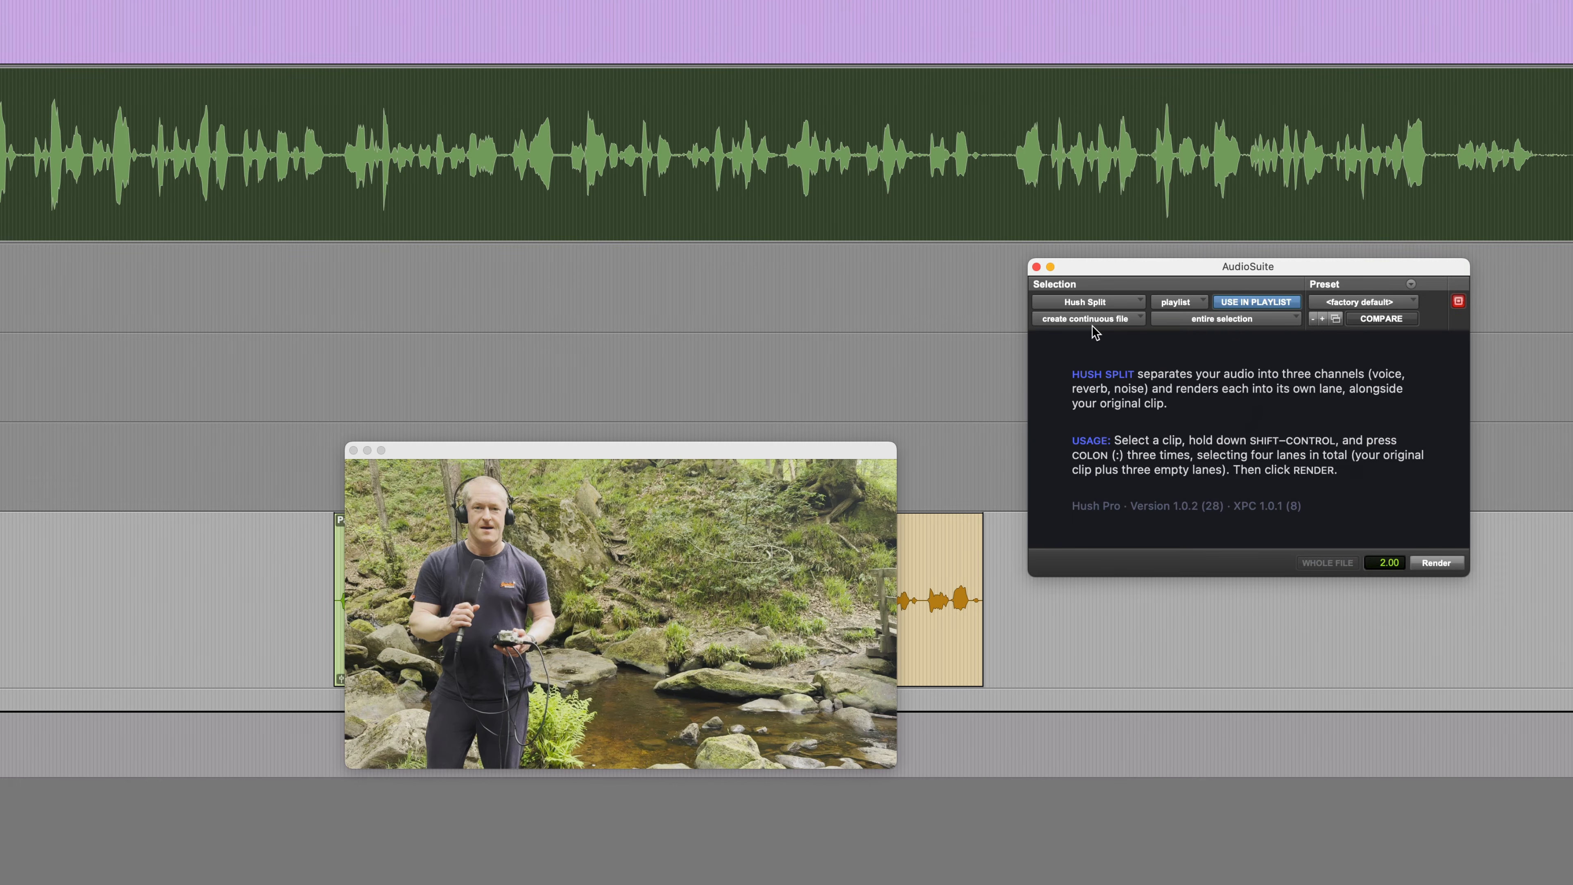
{"action": "left_click", "coordinate": [1437, 564]}
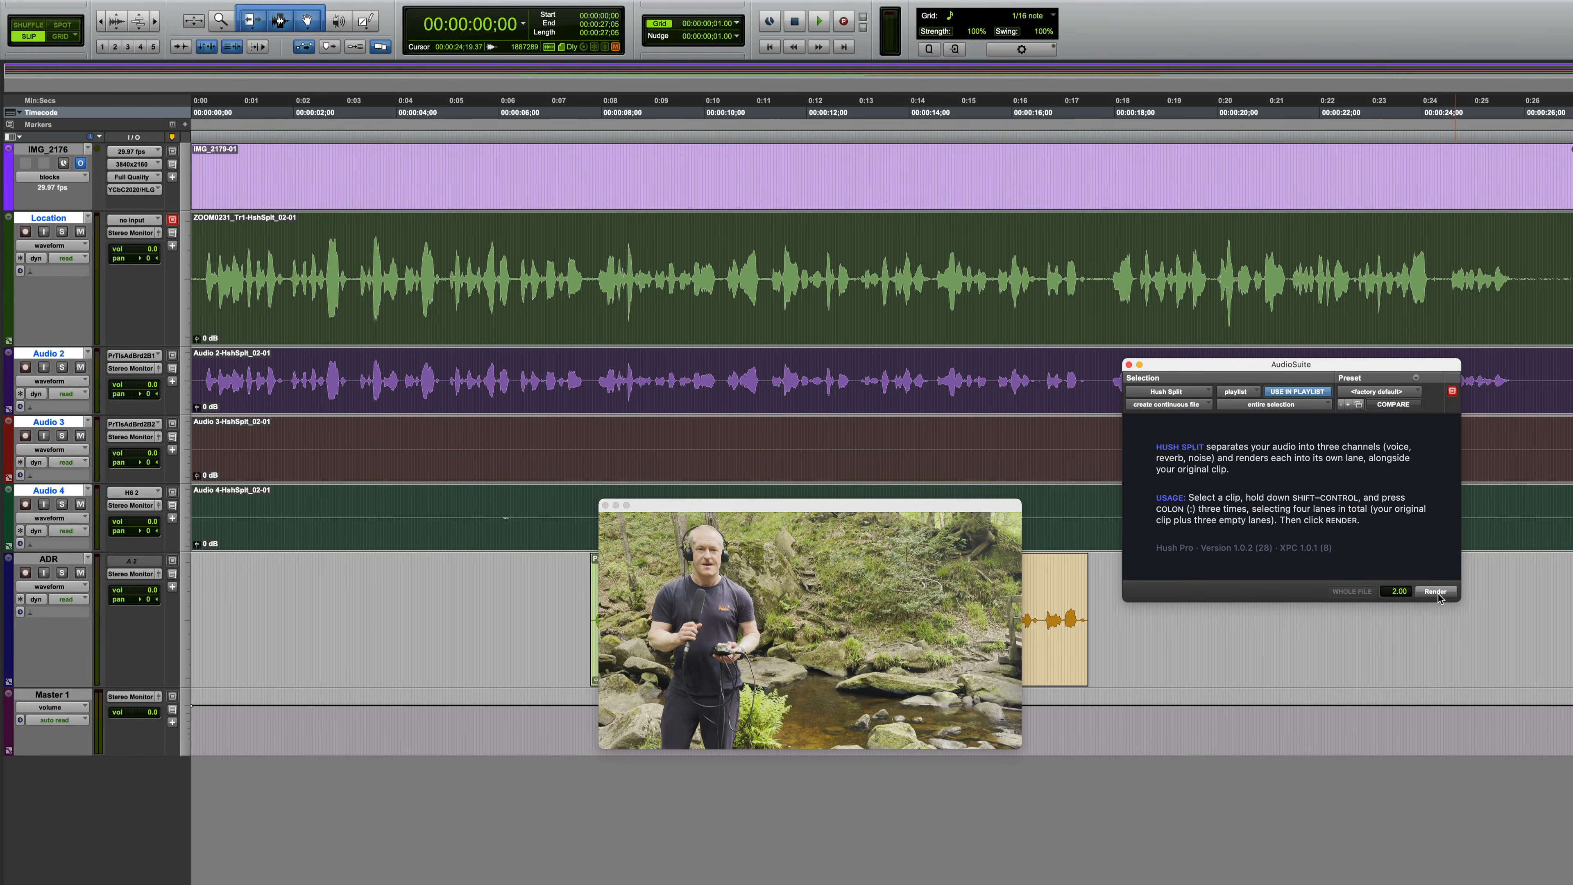
Step: Mute the Location track, solo Audio 2 and play its separated voice from near the start
{"action": "left_click", "coordinate": [81, 232]}
{"action": "left_click", "coordinate": [62, 367]}
{"action": "left_click", "coordinate": [205, 362]}
{"action": "key", "text": "space"}
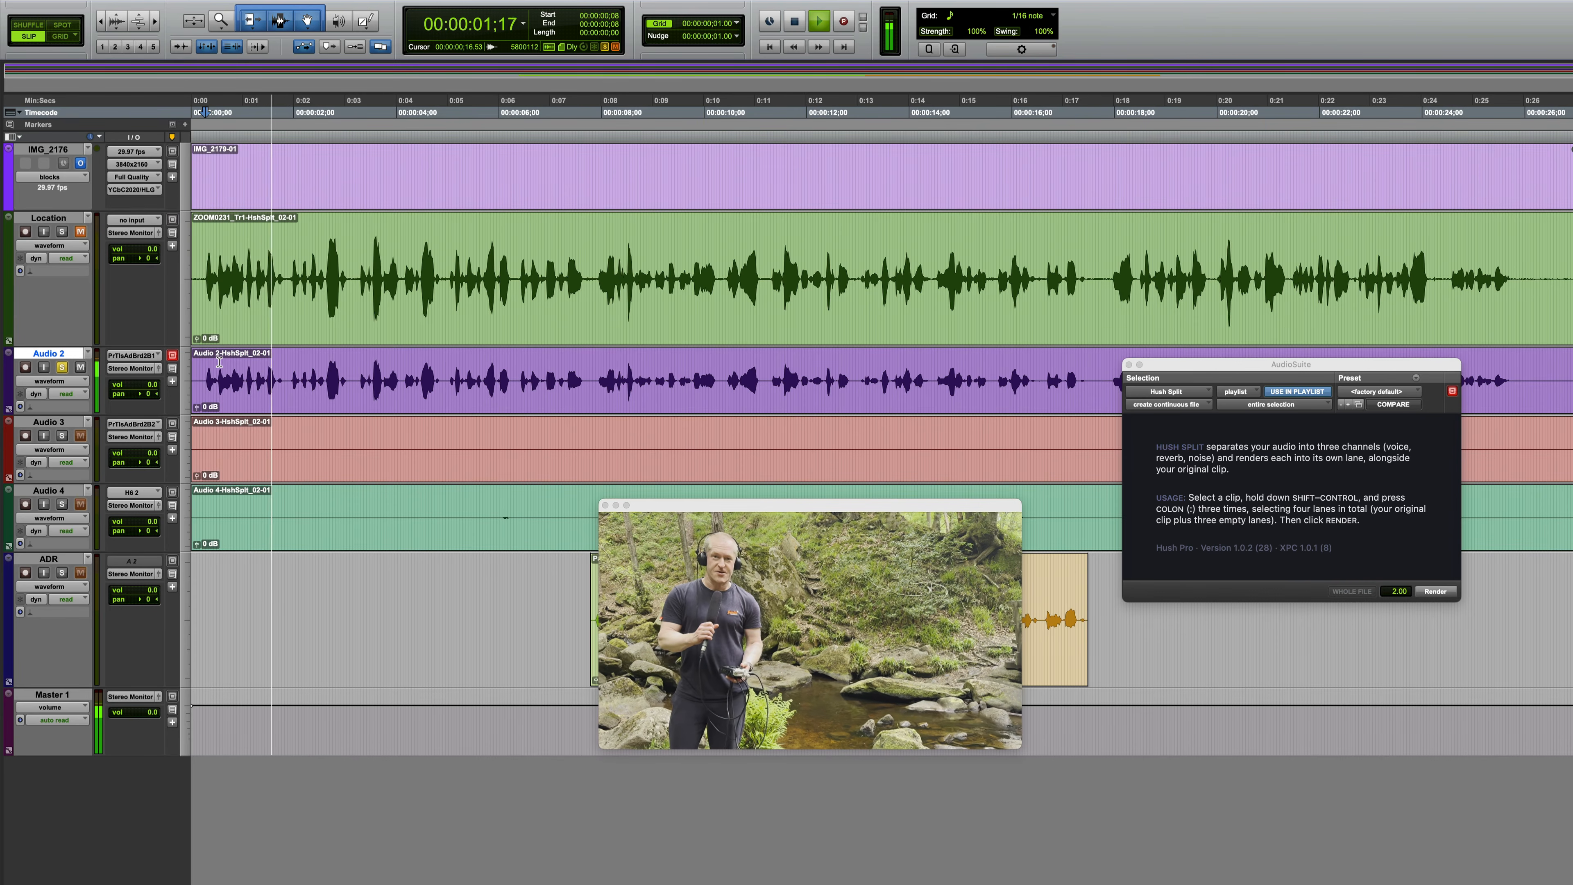
{"action": "key", "text": "space"}
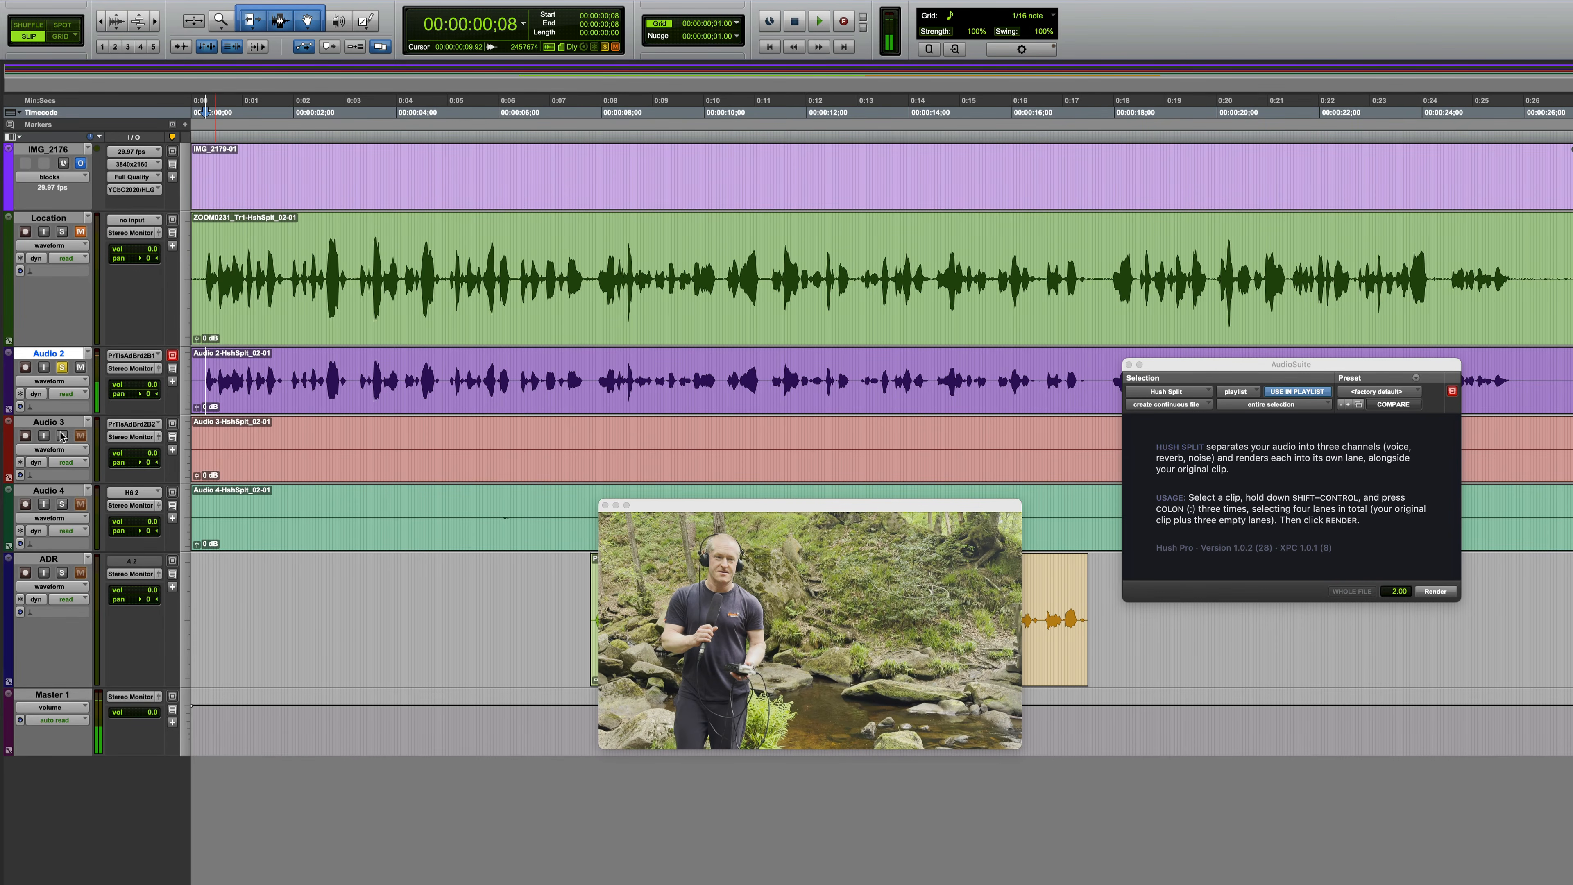
Step: Solo Audio 3 and play a short stretch of the separated reverb
{"action": "left_click", "coordinate": [62, 435]}
{"action": "key", "text": "space"}
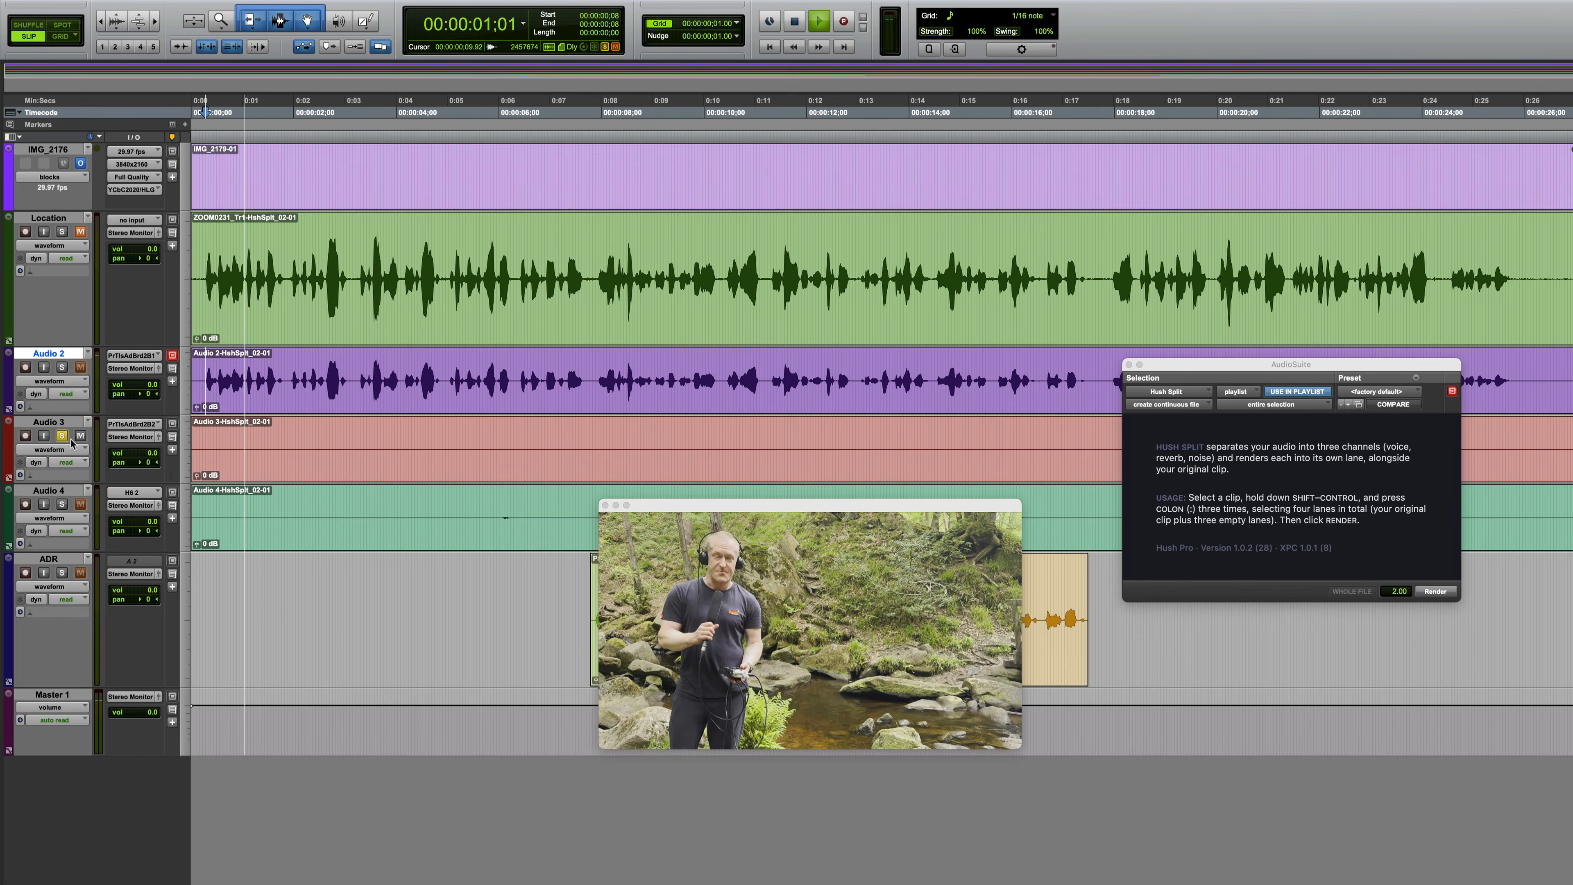
{"action": "key", "text": "space"}
Step: Play Audio 4 soloed, add the ADR track to the solo, and move the video window clear of the ADR clips
{"action": "left_click", "coordinate": [62, 505]}
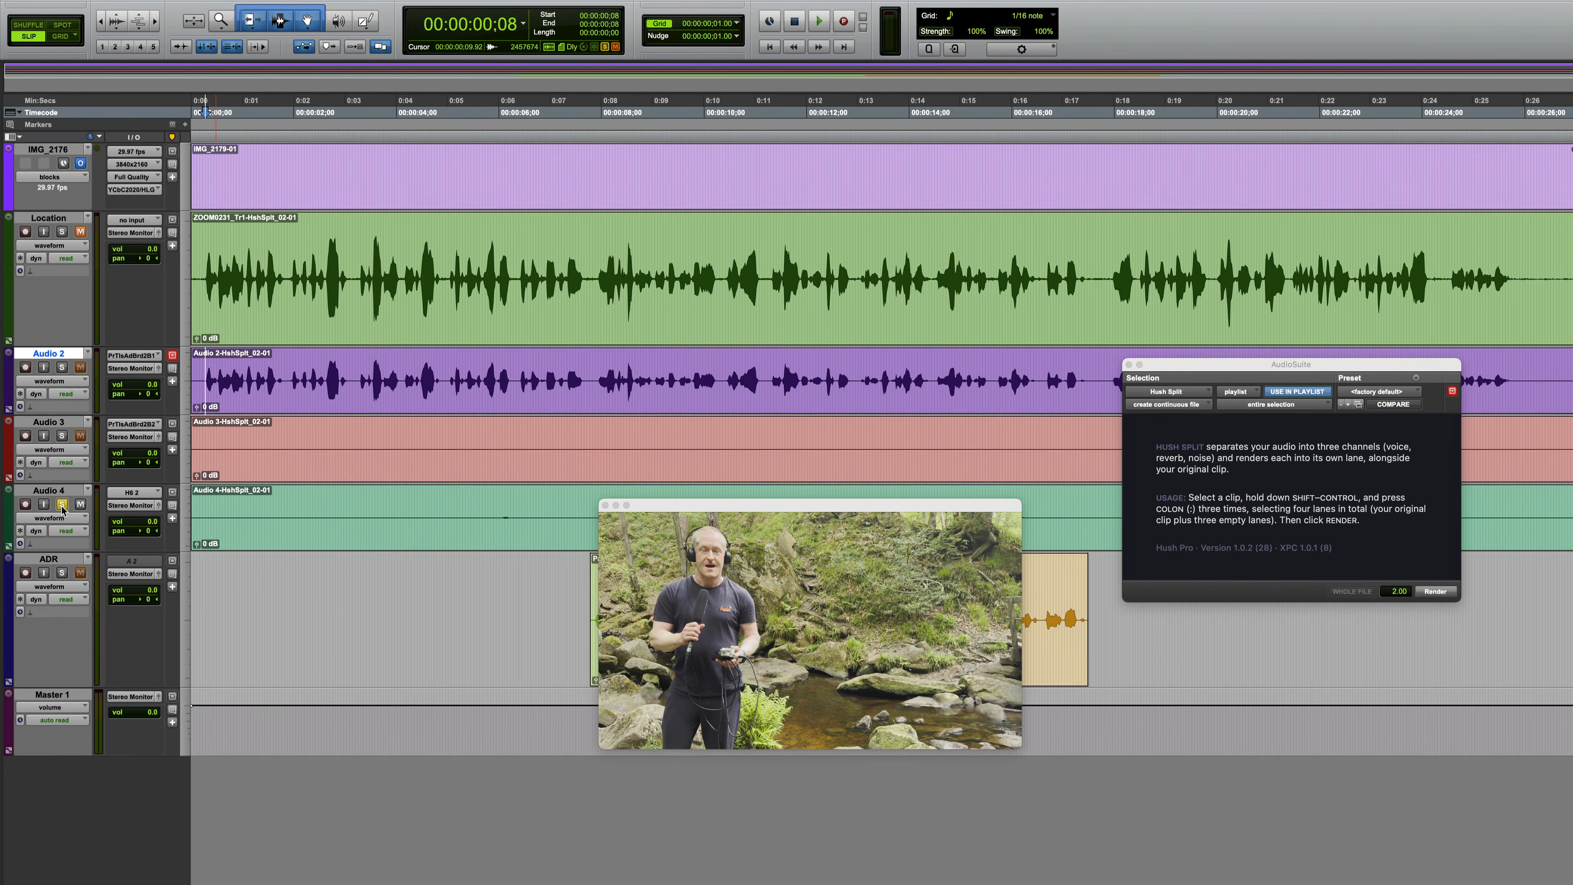
{"action": "key", "text": "space"}
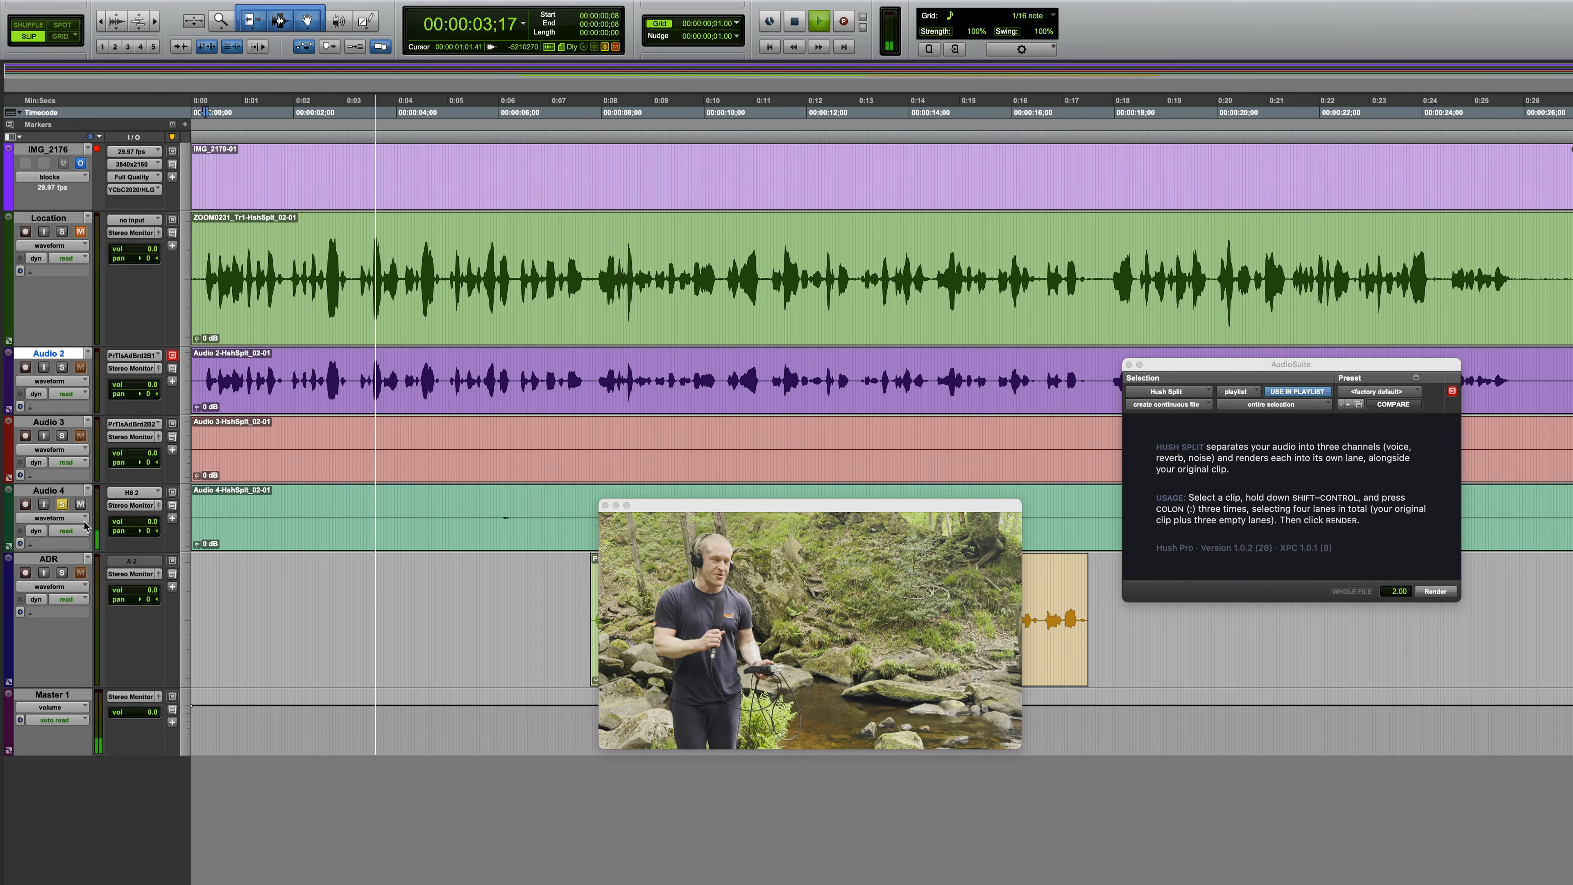
{"action": "left_click", "coordinate": [62, 573]}
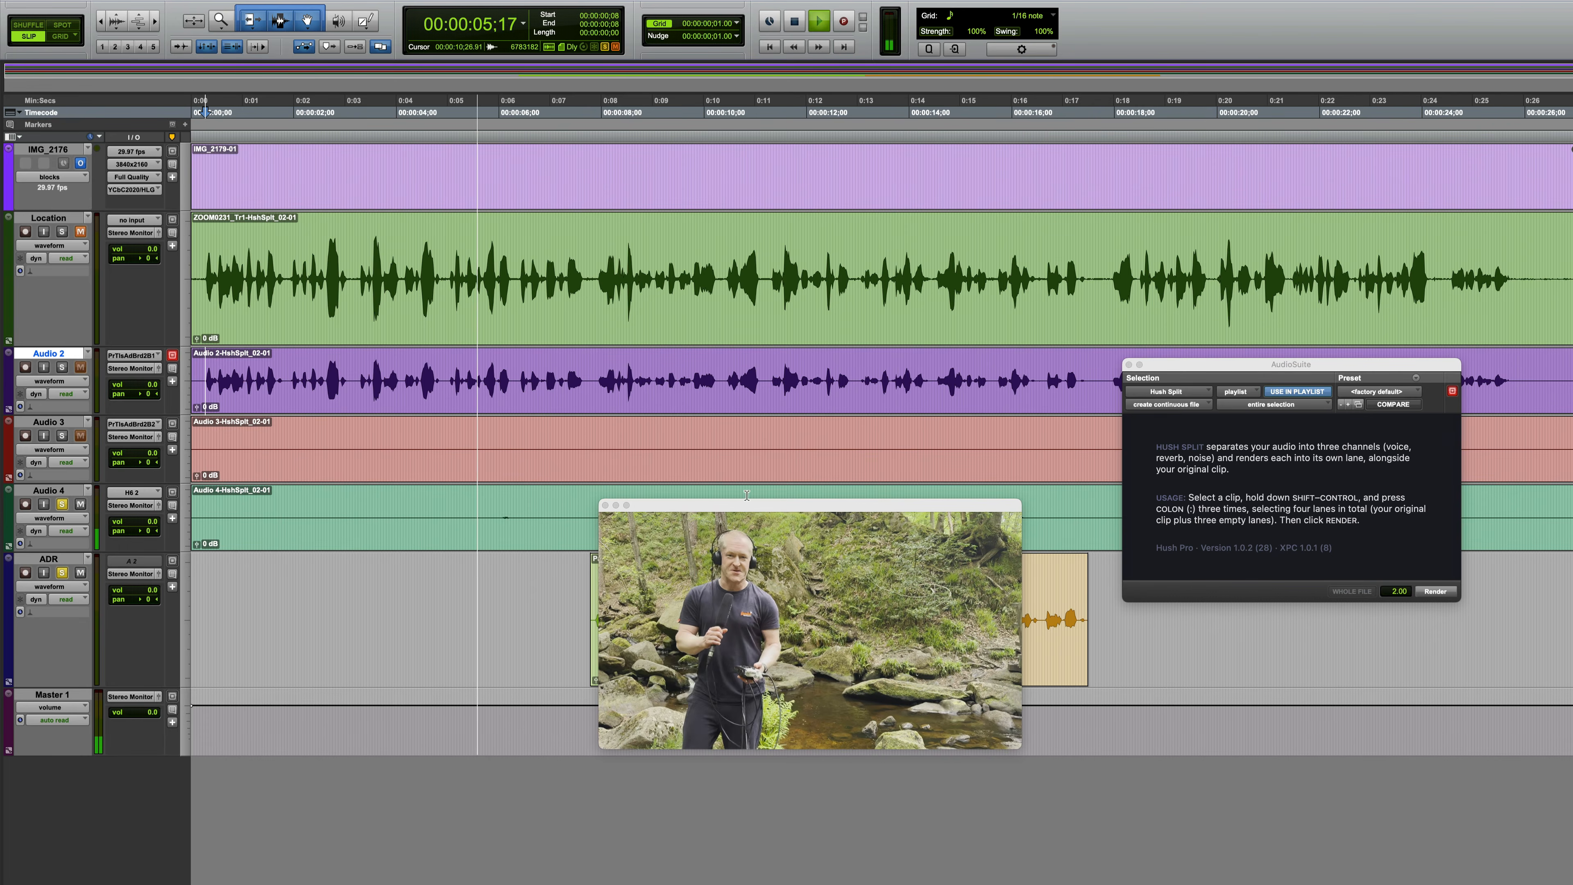
{"action": "left_click_drag", "start_coordinate": [747, 505], "coordinate": [756, 134]}
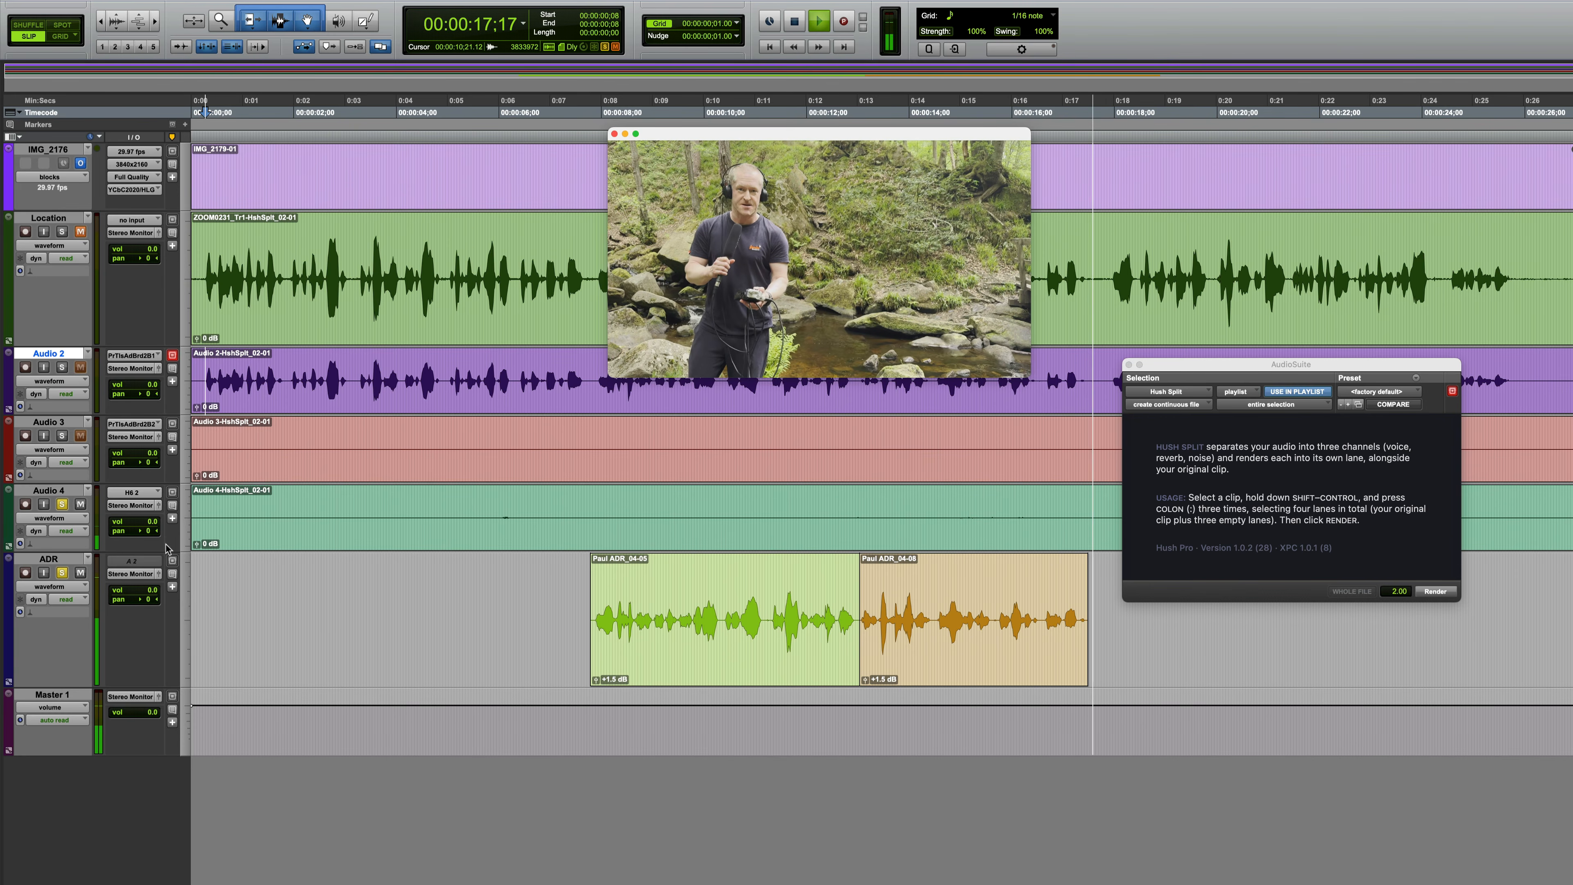
Step: Cue the cursor to the start of the first ADR clip and show Audio 4's output fader window clear of other windows
{"action": "left_click", "coordinate": [453, 604]}
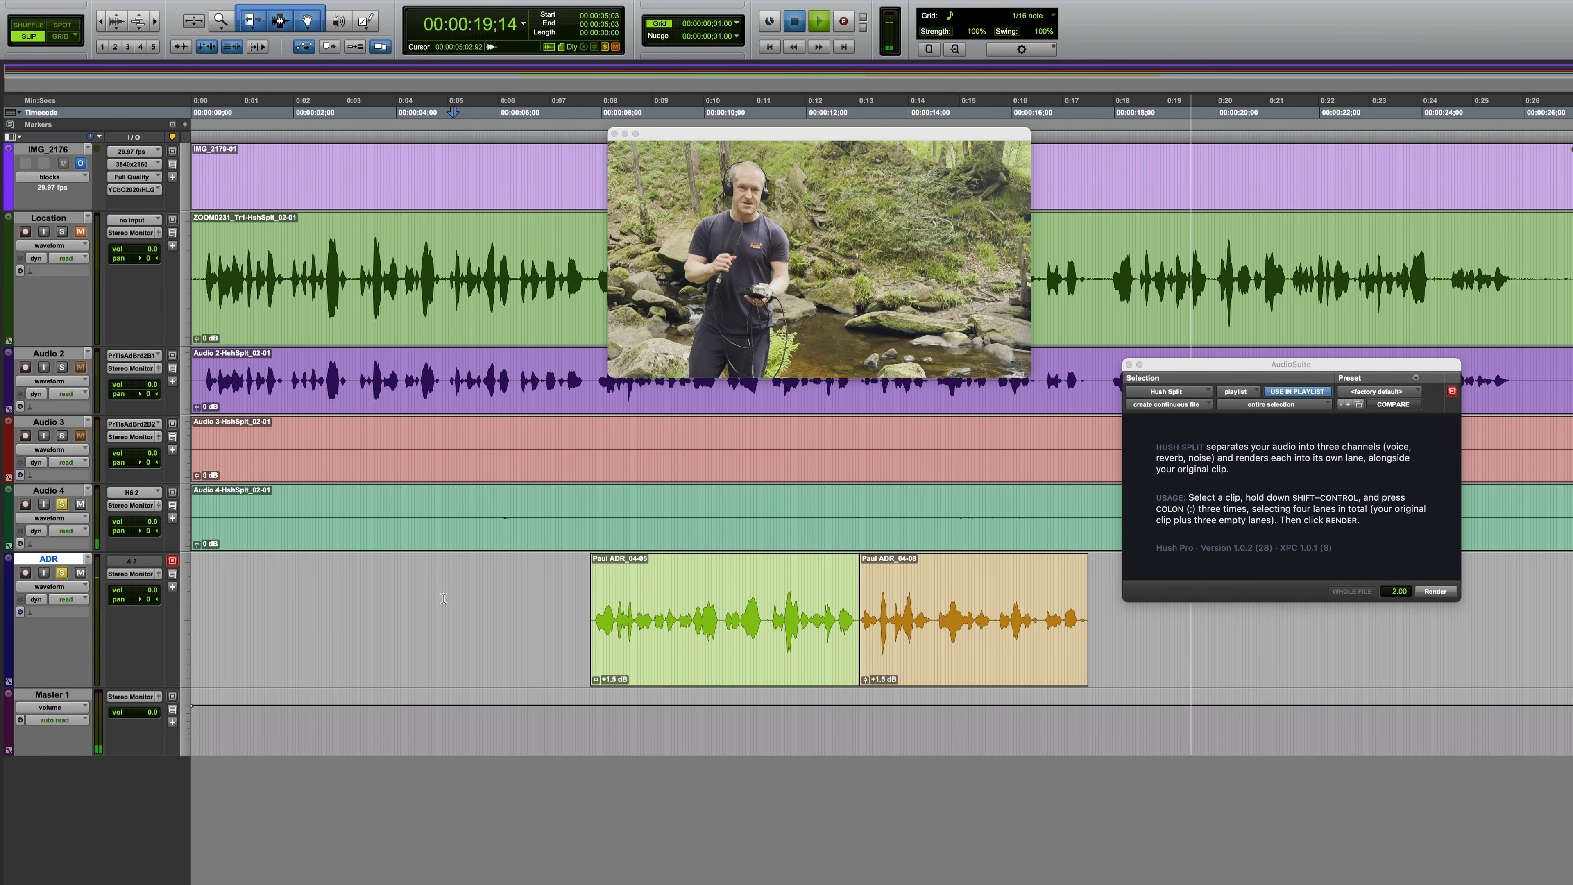
{"action": "key", "text": "space"}
{"action": "key", "text": "Tab"}
{"action": "left_click", "coordinate": [159, 506]}
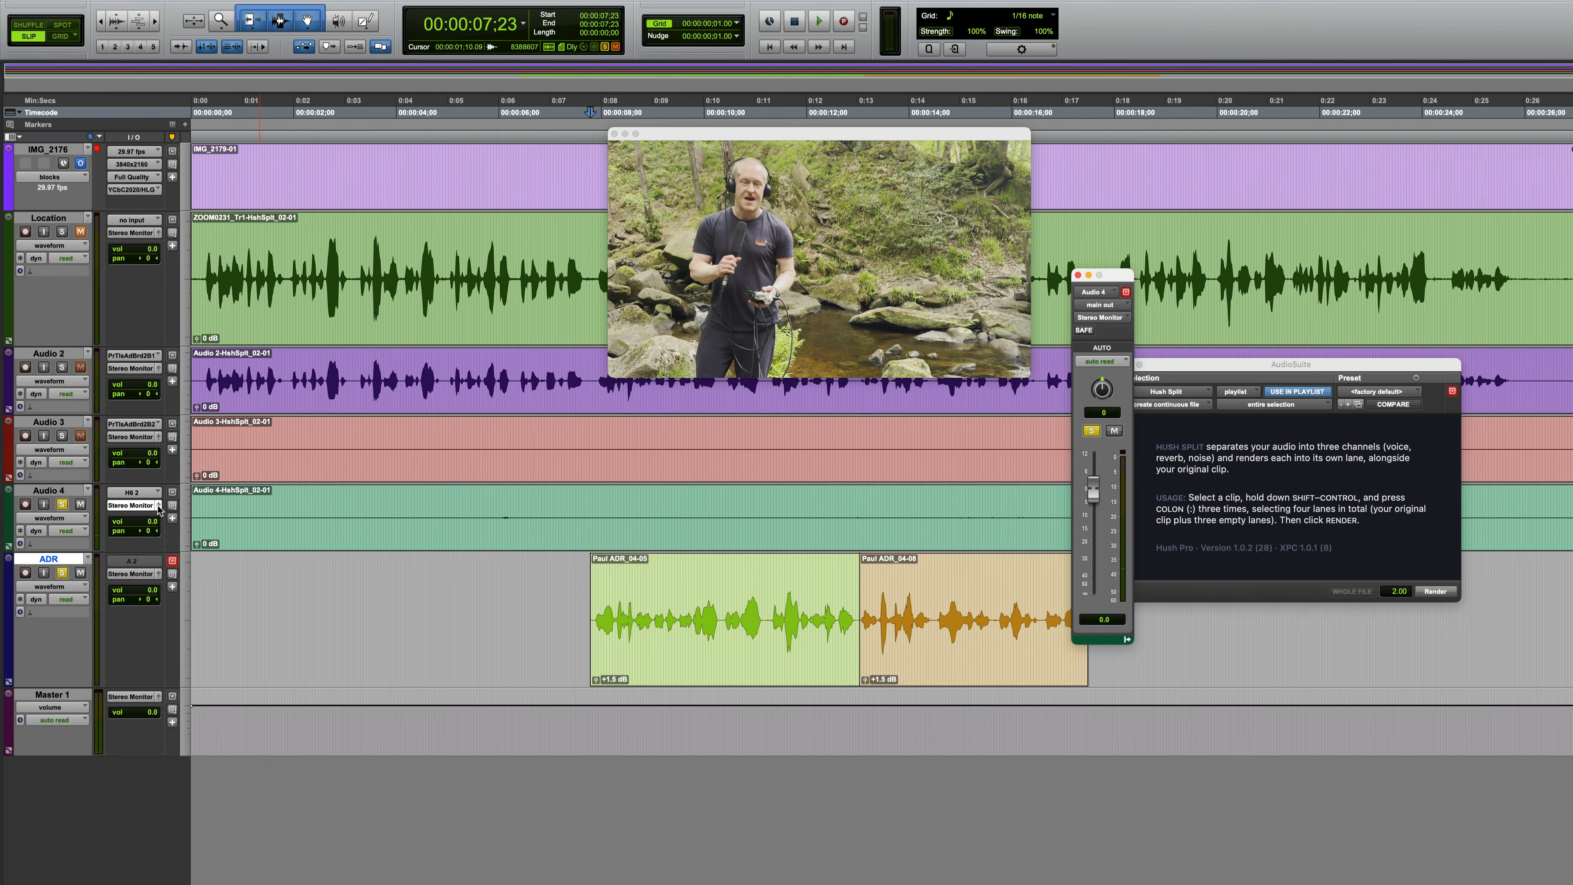
{"action": "left_click_drag", "start_coordinate": [1203, 367], "coordinate": [1335, 370]}
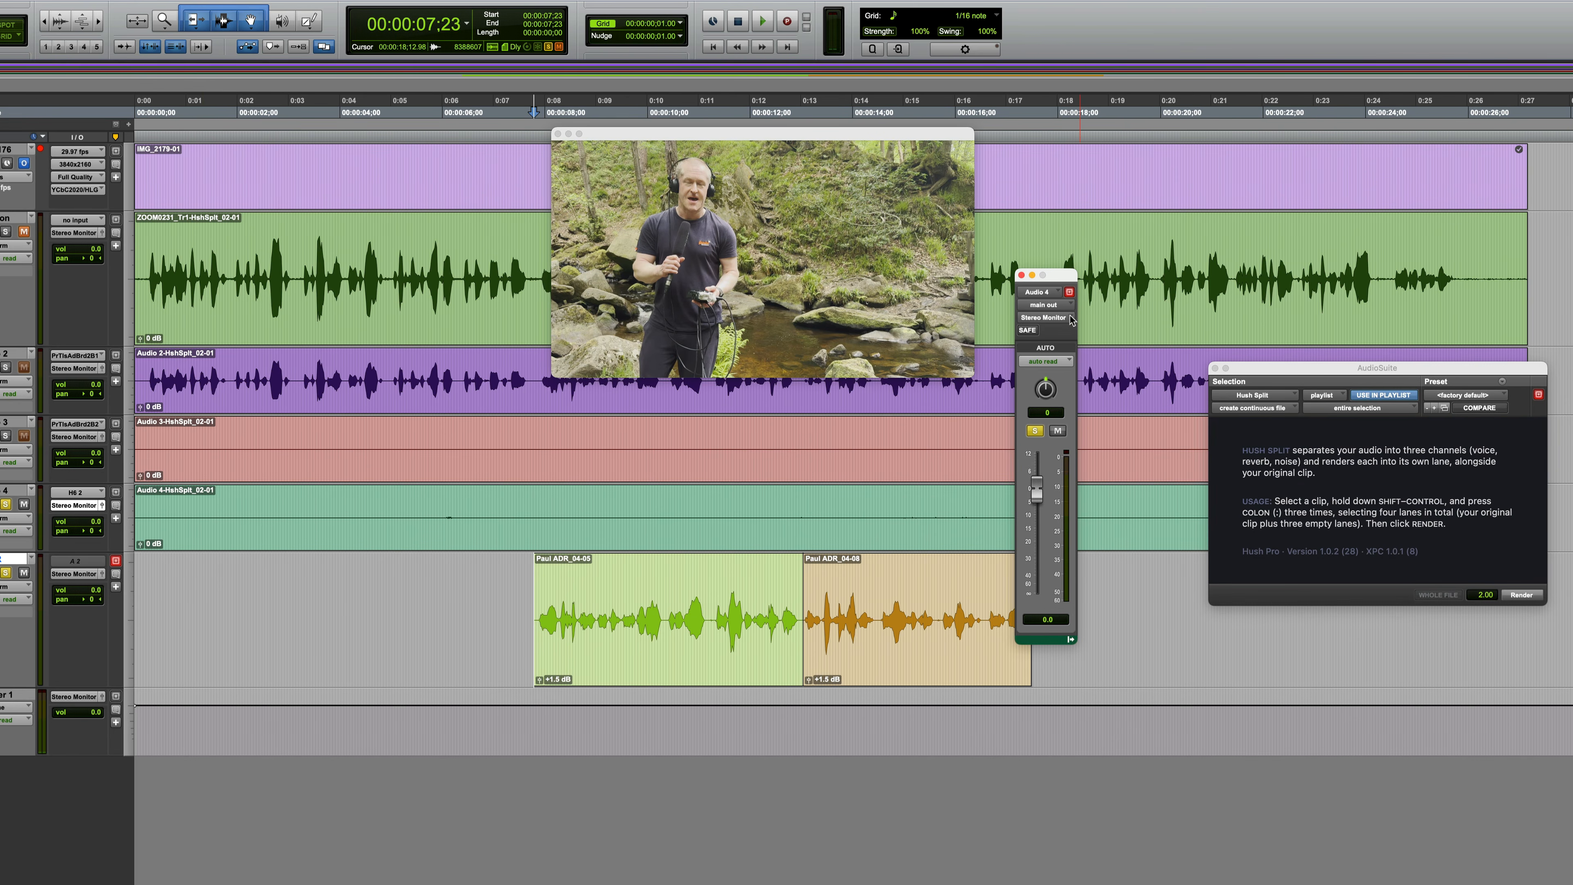
{"action": "left_click_drag", "start_coordinate": [1051, 277], "coordinate": [1151, 400]}
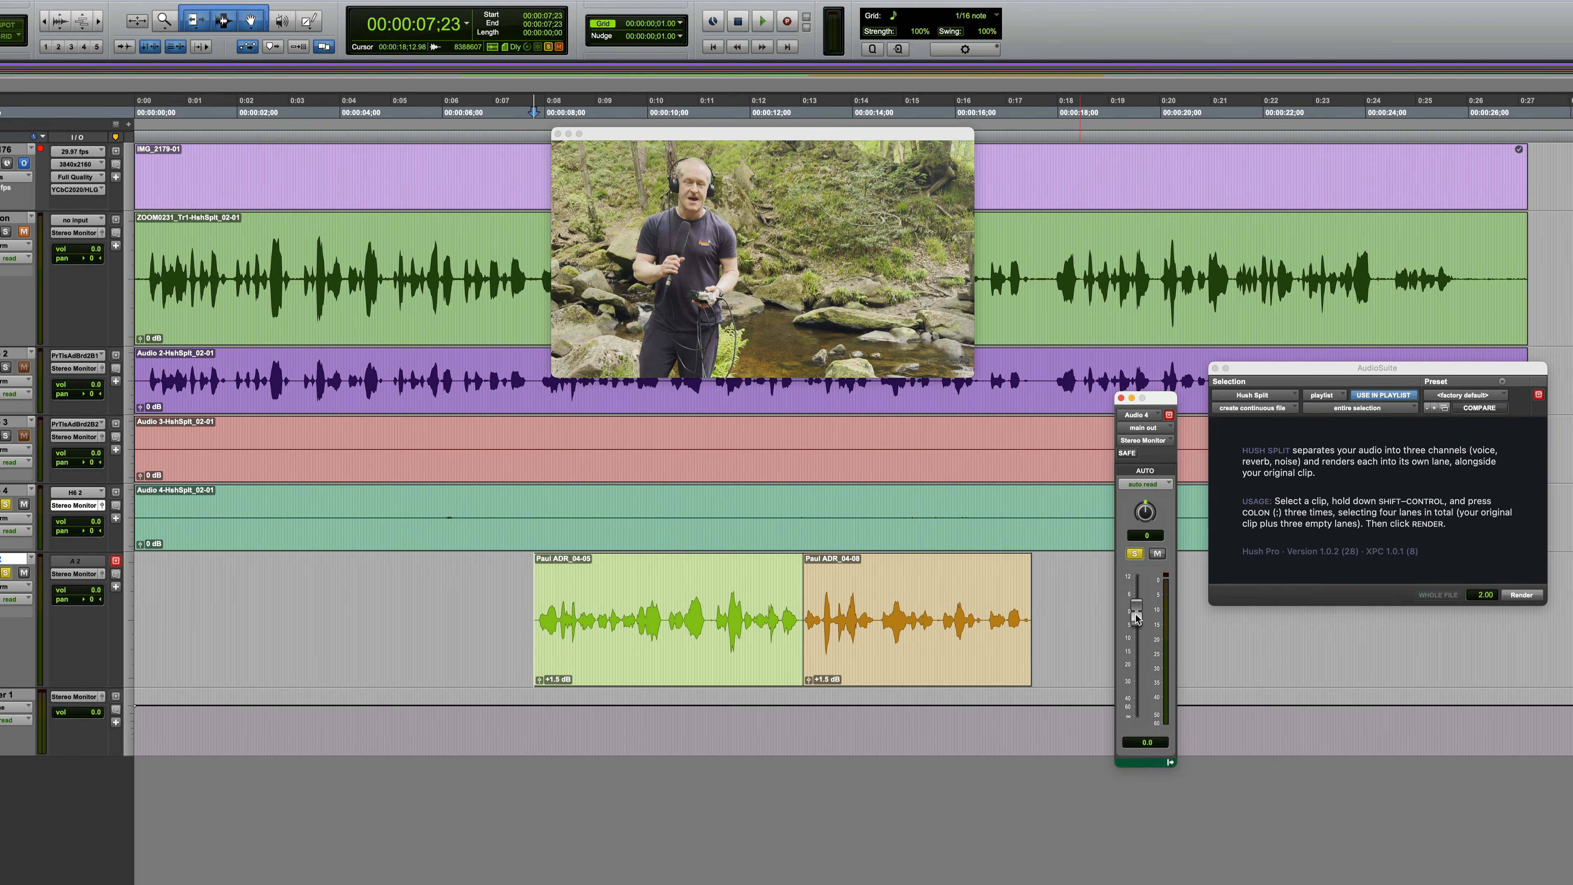
Step: Raise Audio 4's volume to +5.5 dB while playing it together with the ADR clips
{"action": "key", "text": "space"}
{"action": "left_click_drag", "start_coordinate": [1139, 616], "coordinate": [1136, 598]}
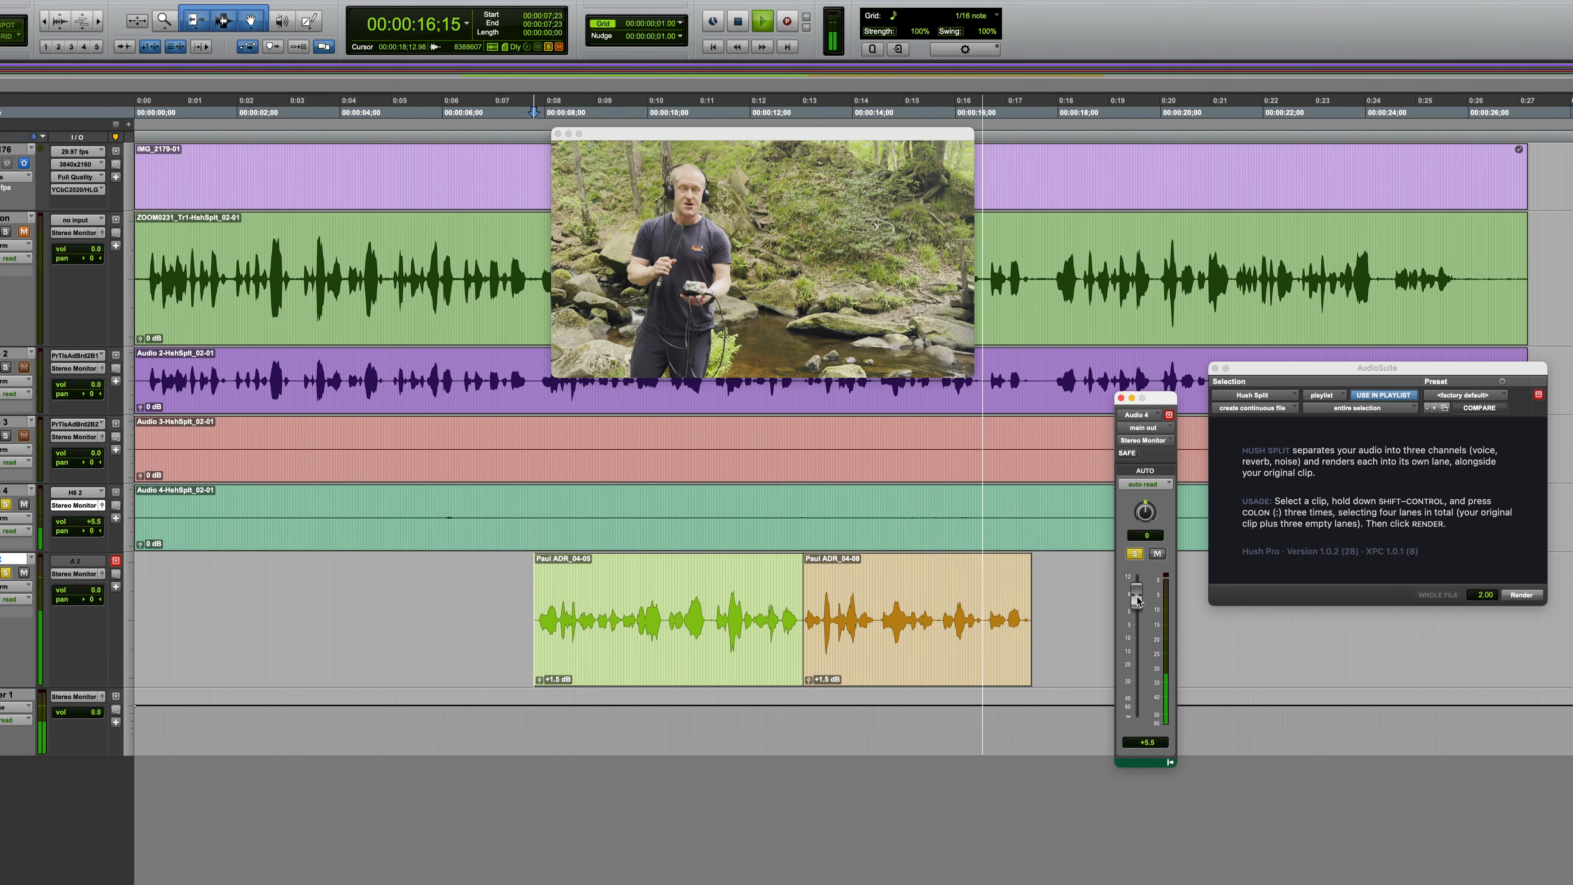
{"action": "key", "text": "space"}
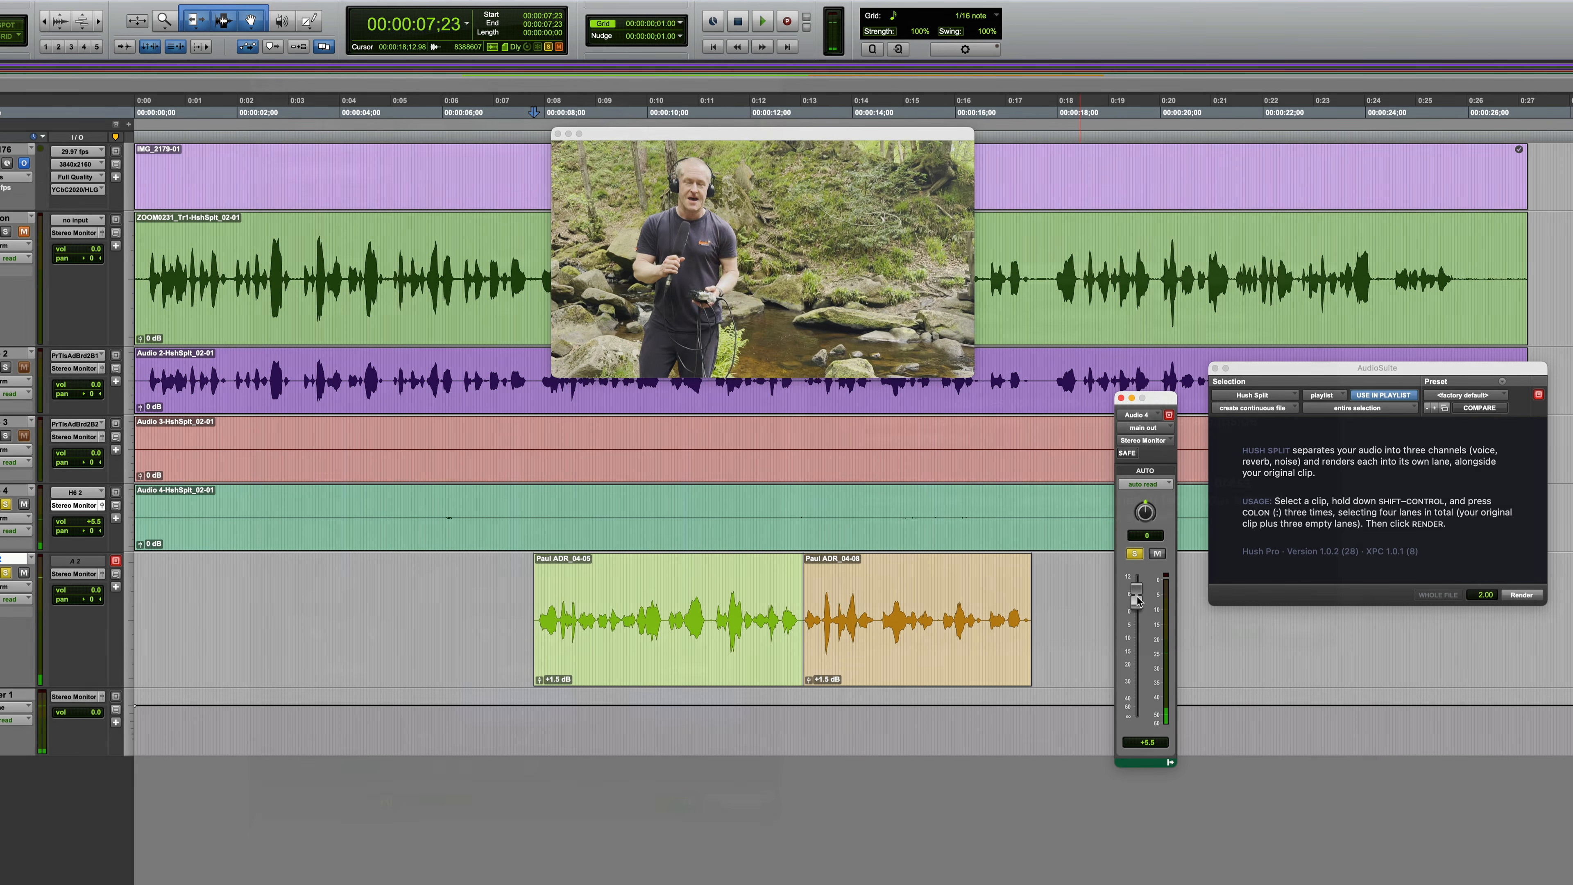